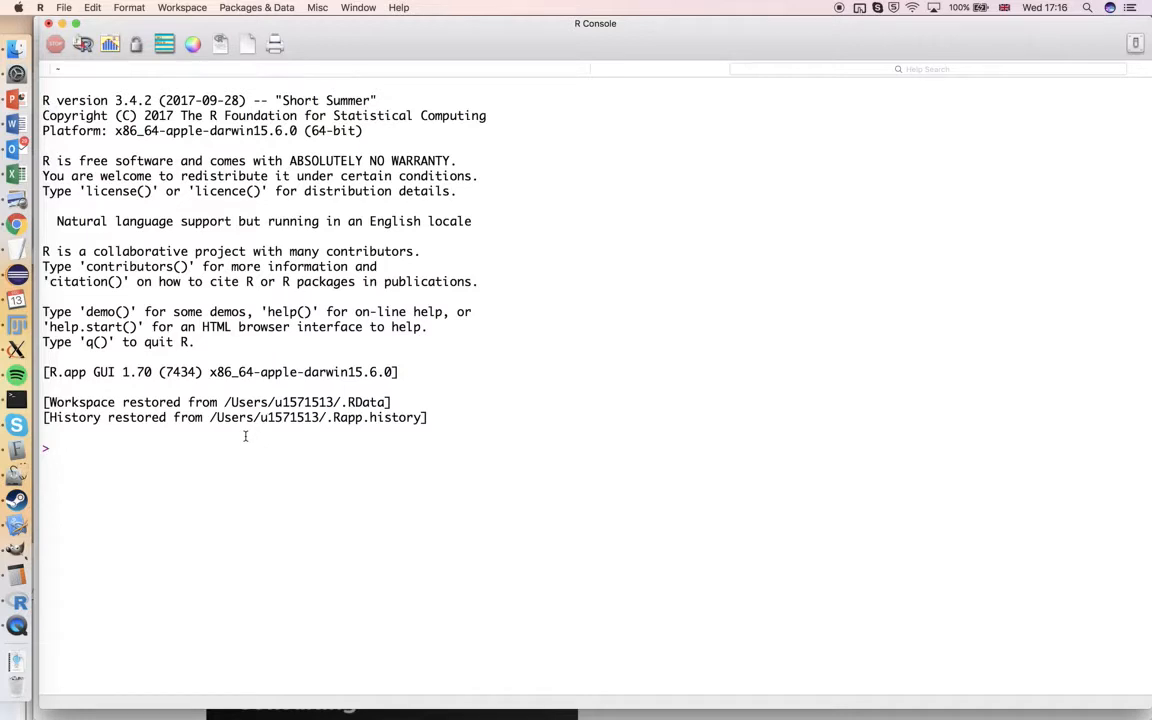
Run install.packages("ape") in the R console
text(install.packages()
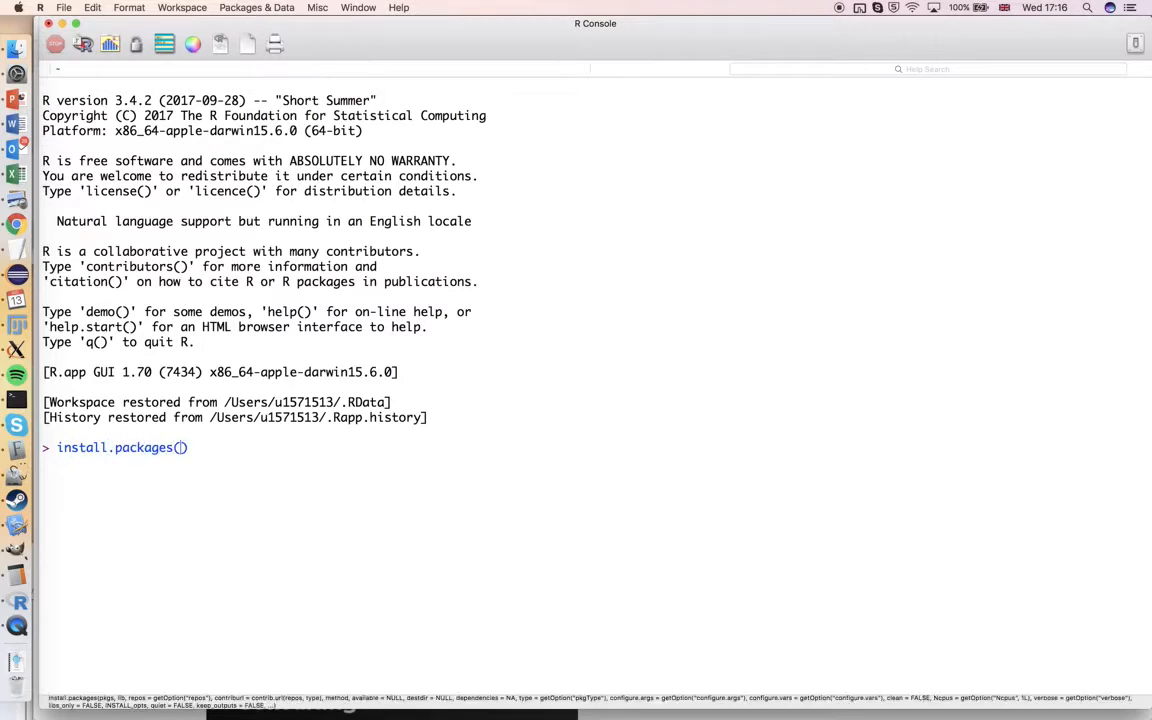
text("ape)
key(Return)
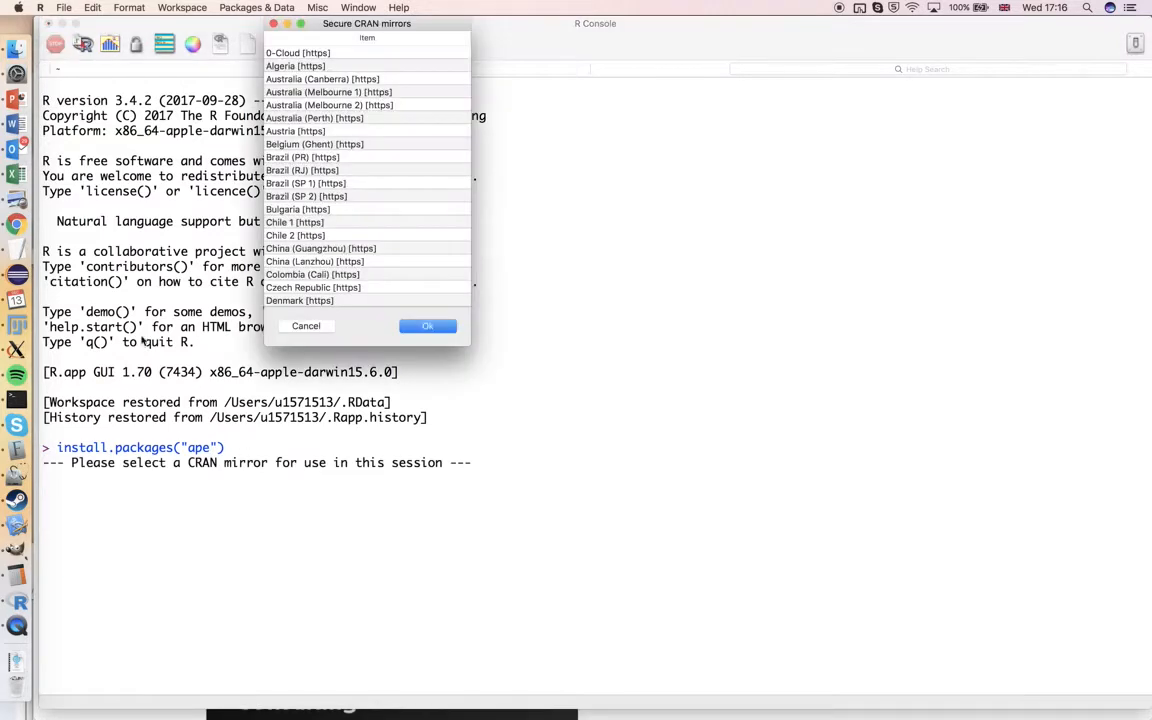
Choose UK (Bristol) [https] as the CRAN mirror and download the package from it
scroll(307, 170, down, 2)
scroll(307, 170, down, 10)
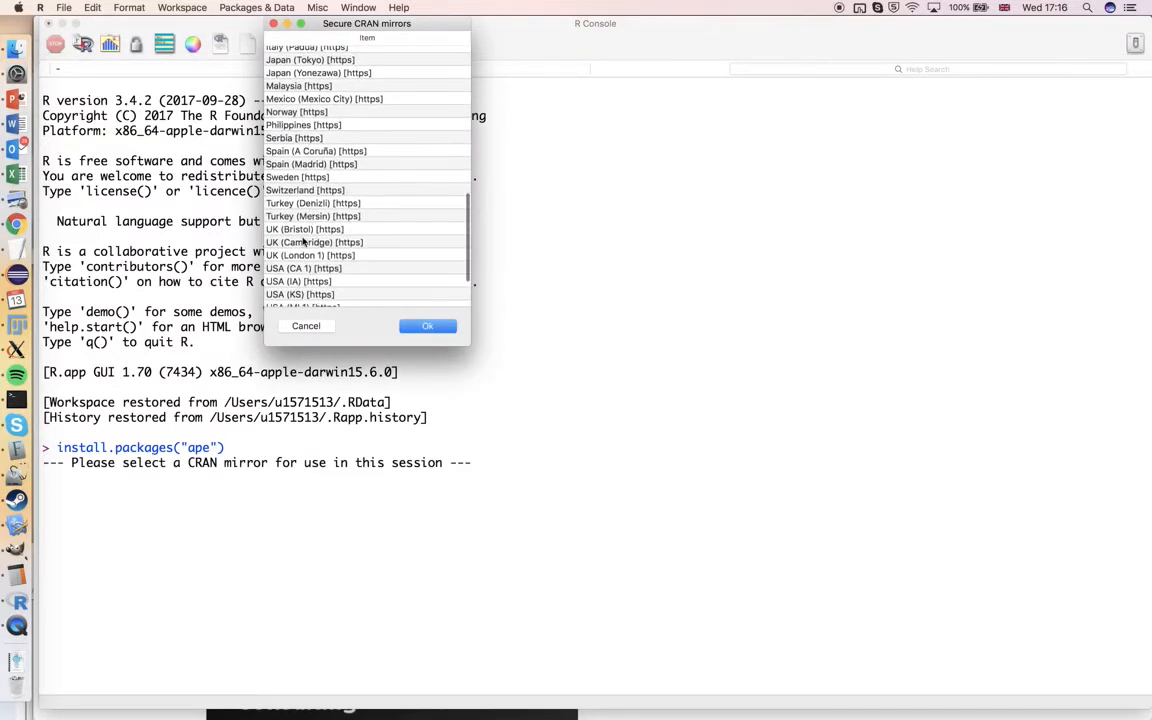
click(303, 230)
click(420, 326)
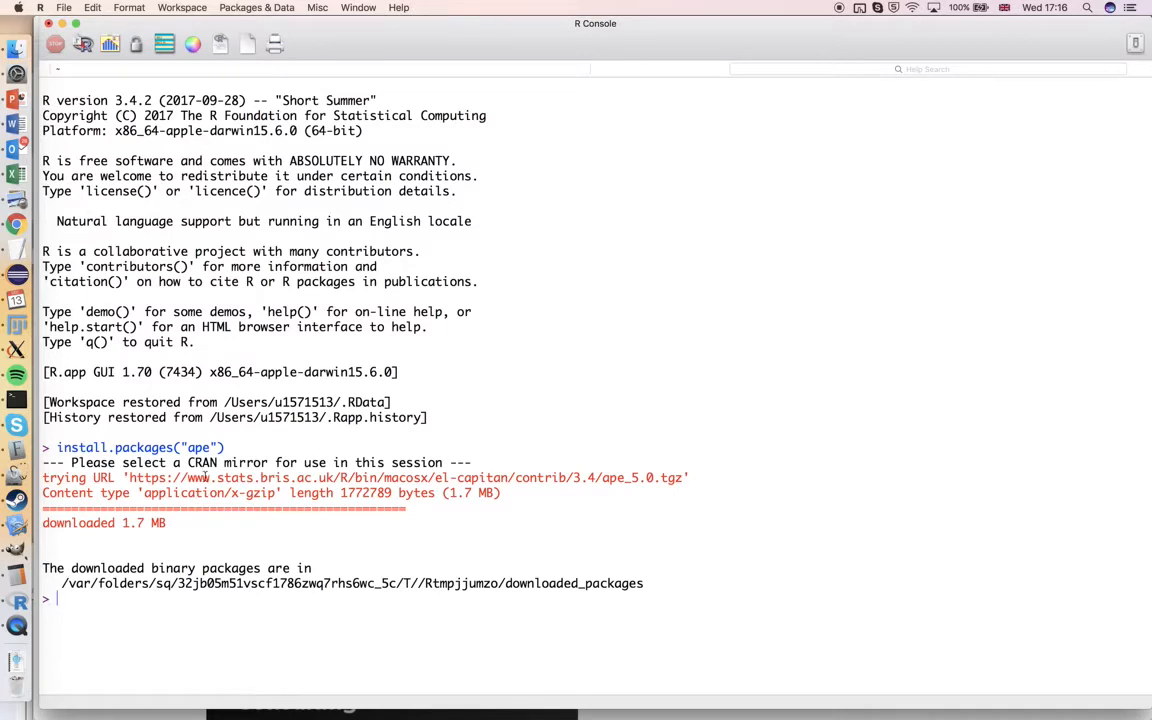
Load the installed package by running library(ape)
triple_click(180, 447)
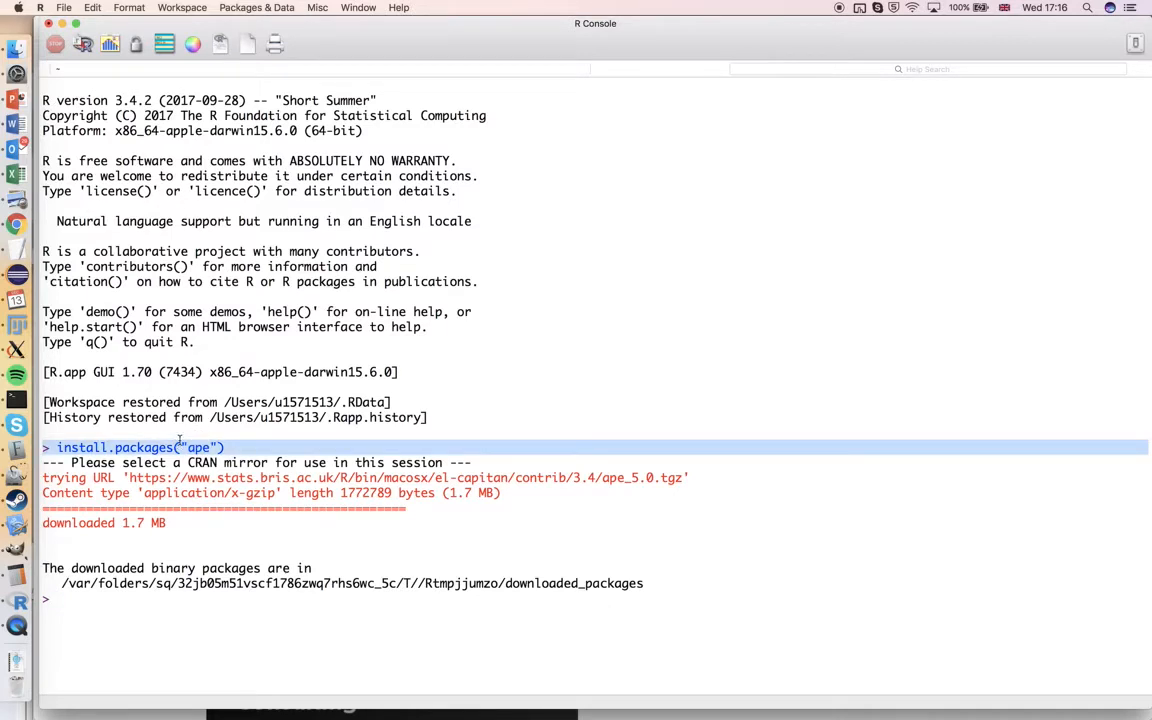
click(131, 610)
text(library(ape))
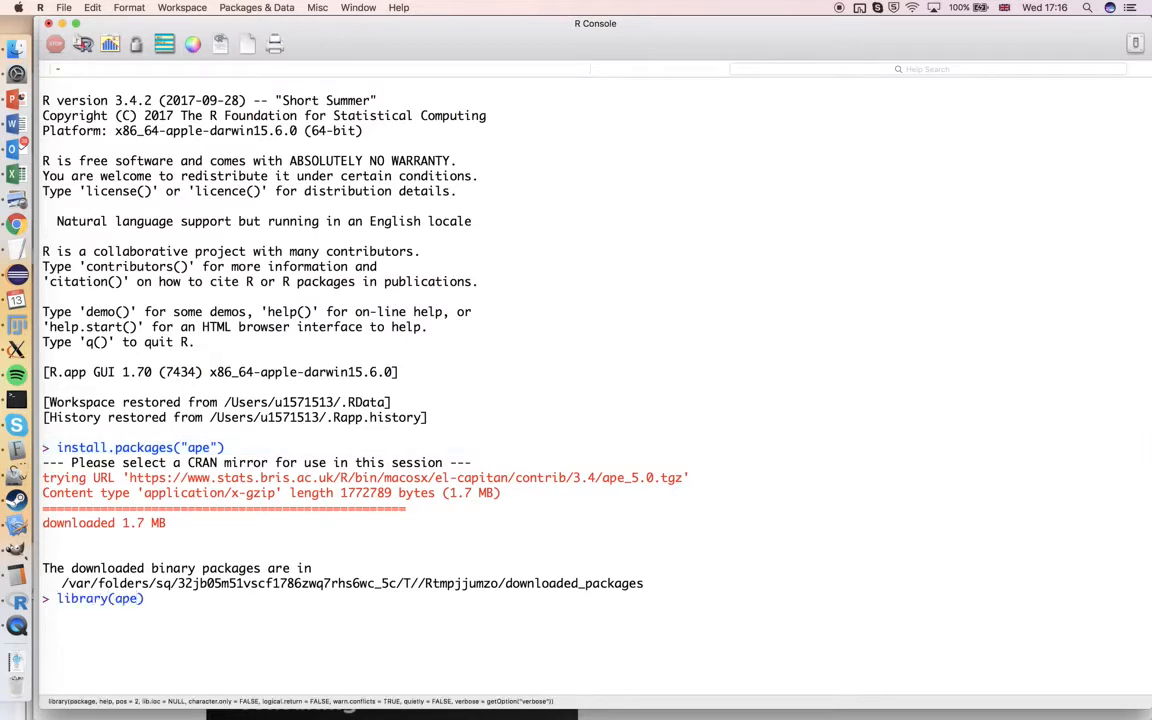
key(Return)
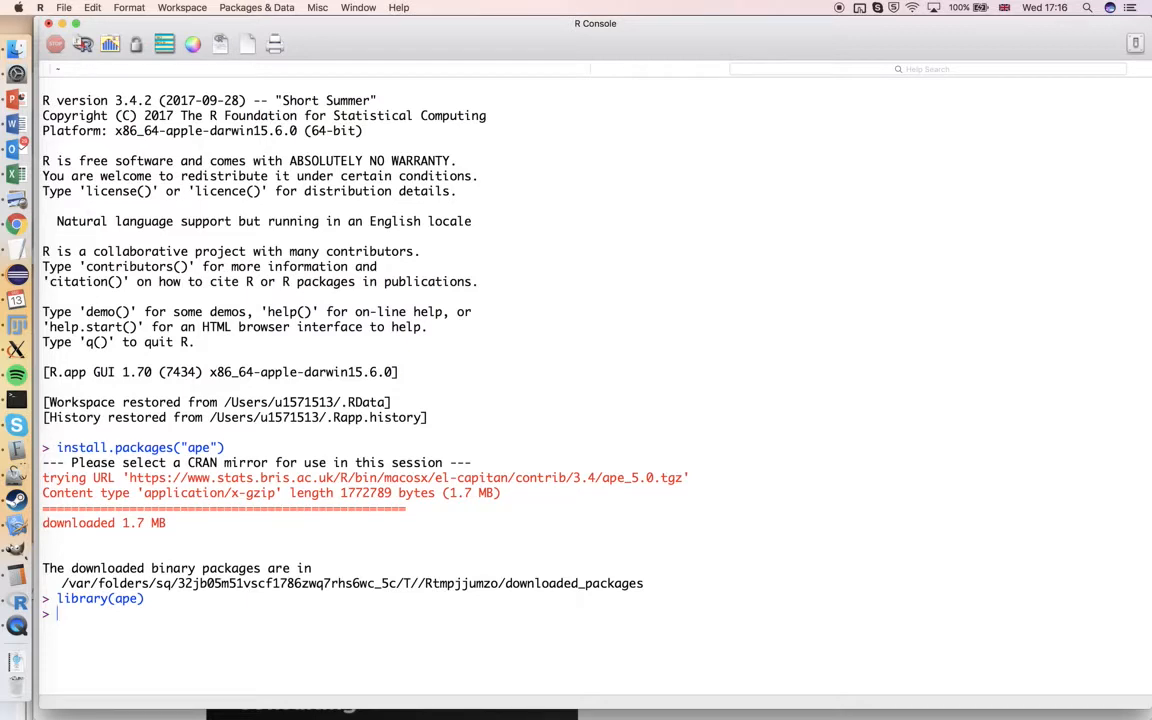
Switch to Excel and examine the rows and columns of the Combined Overall Distance Matrix, including its Wedge region labels
click(15, 174)
scroll(272, 336, left, 10)
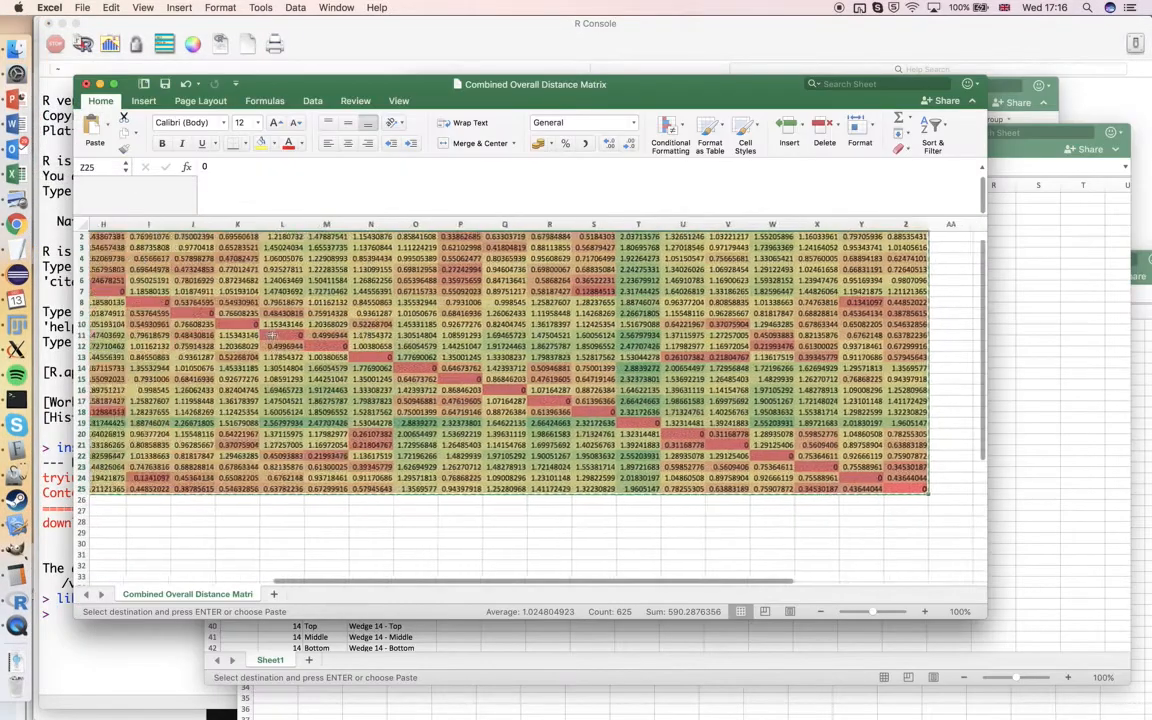
scroll(272, 336, left, 2)
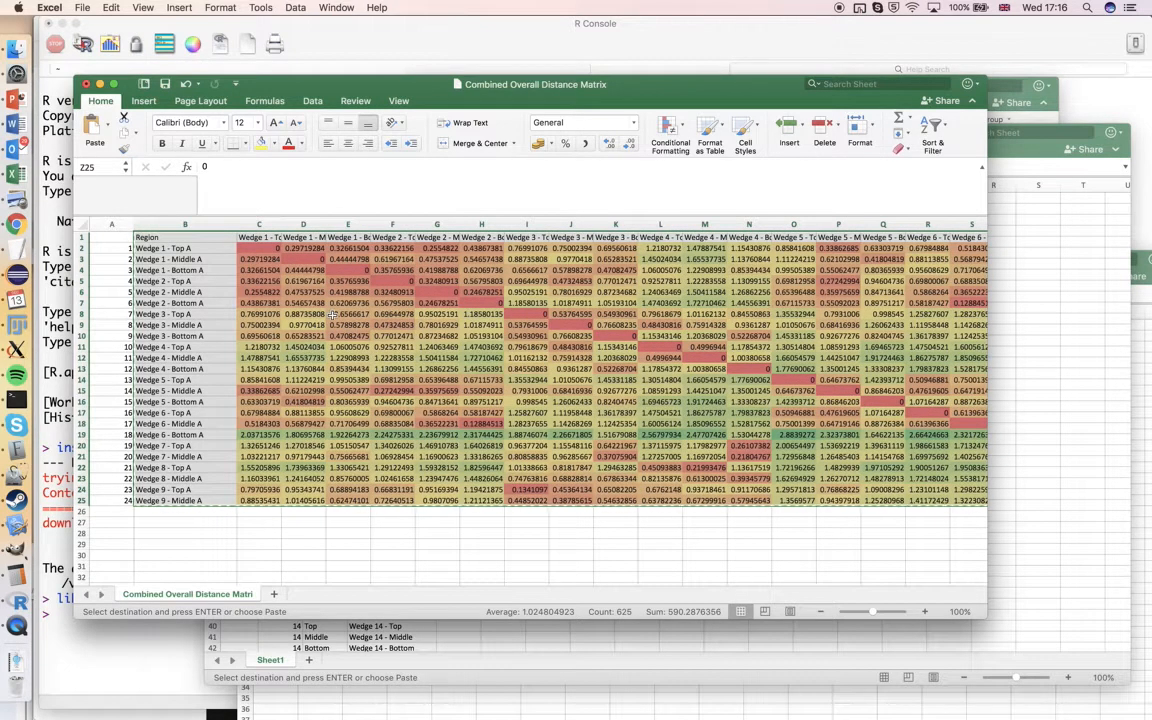
scroll(335, 318, right, 2)
scroll(333, 314, left, 2)
scroll(218, 259, right, 3)
scroll(218, 259, down, 2)
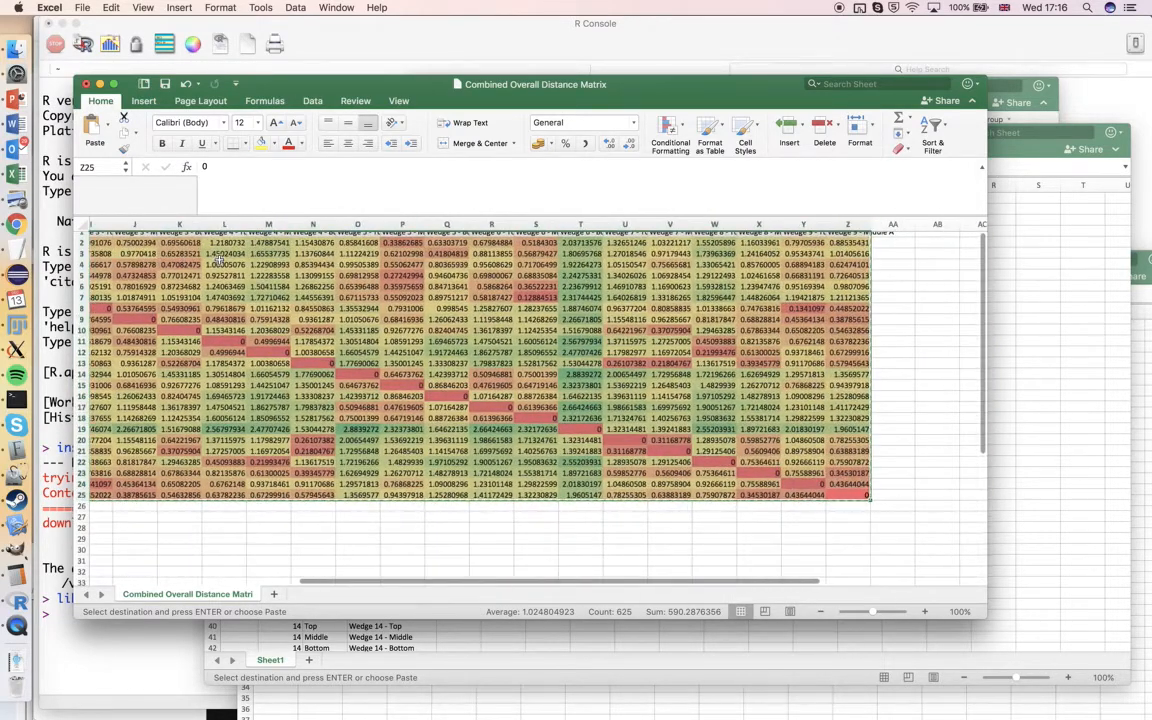
scroll(200, 250, up, 2)
scroll(195, 248, left, 3)
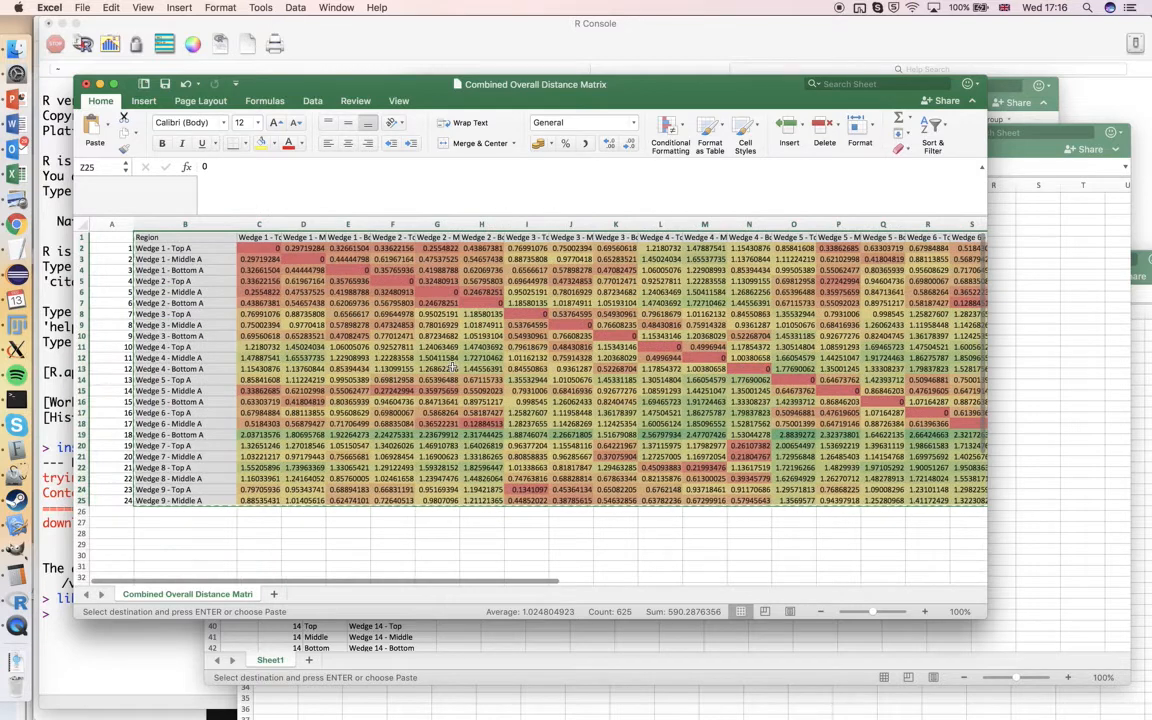
Copy the selected distance matrix, including its region labels, and switch back to R
click(111, 7)
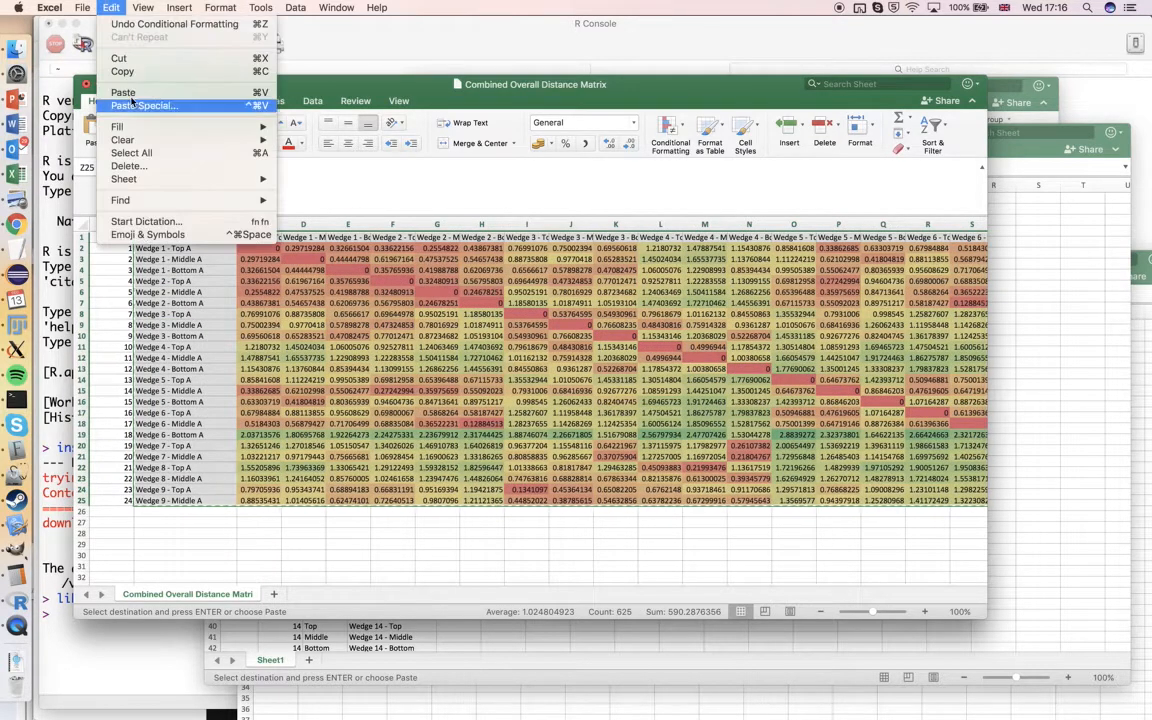
click(135, 72)
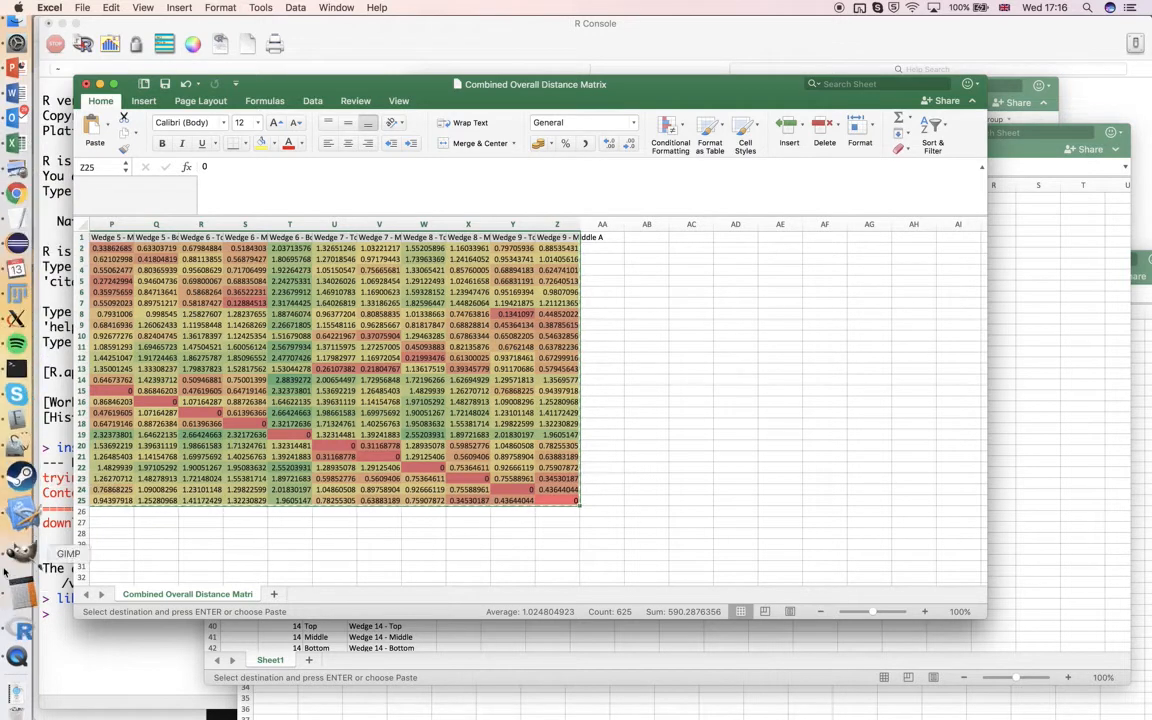
click(18, 628)
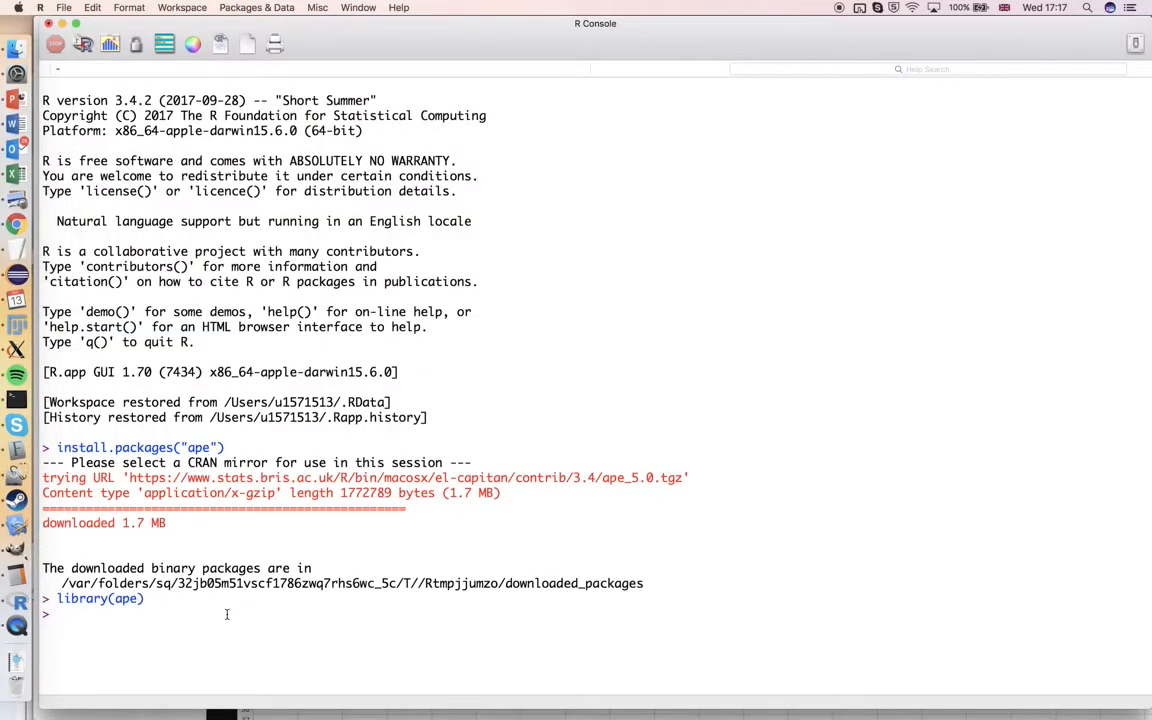
Begin a console command that assigns a read.table() call to a variable named table
text(ta)
key(BackSpace)
key(BackSpace)
text(table <- rea.t)
key(BackSpace)
key(BackSpace)
text(dttable()
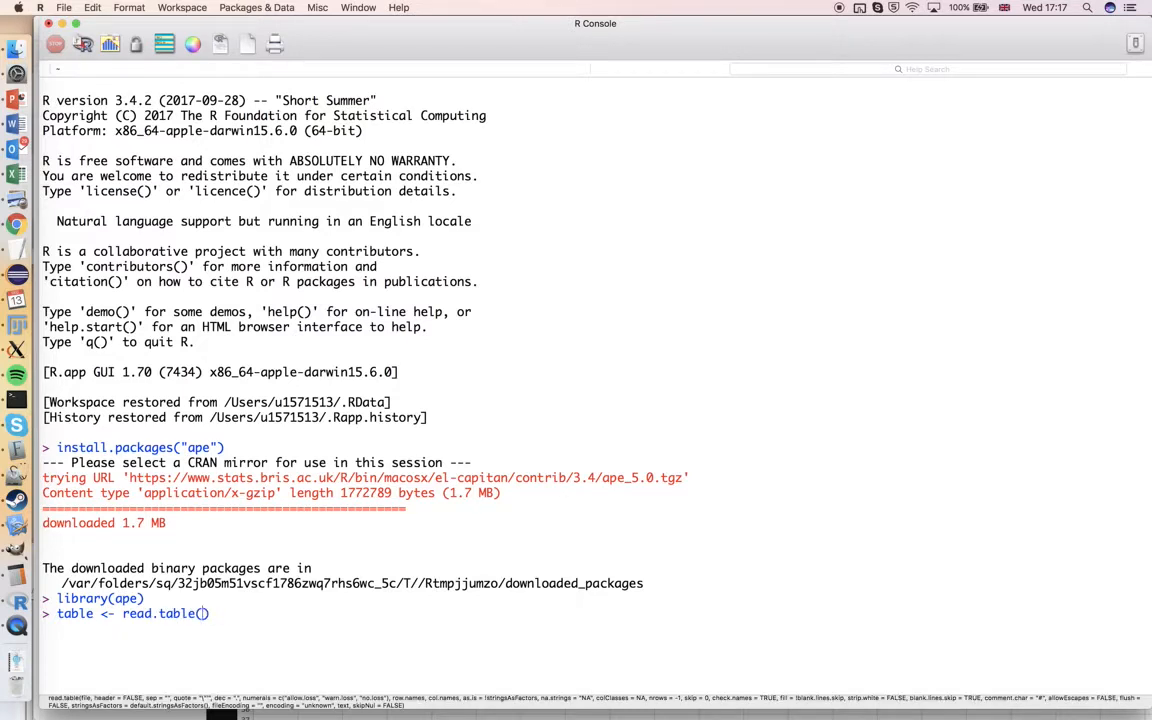
text(  , header=TRUE)
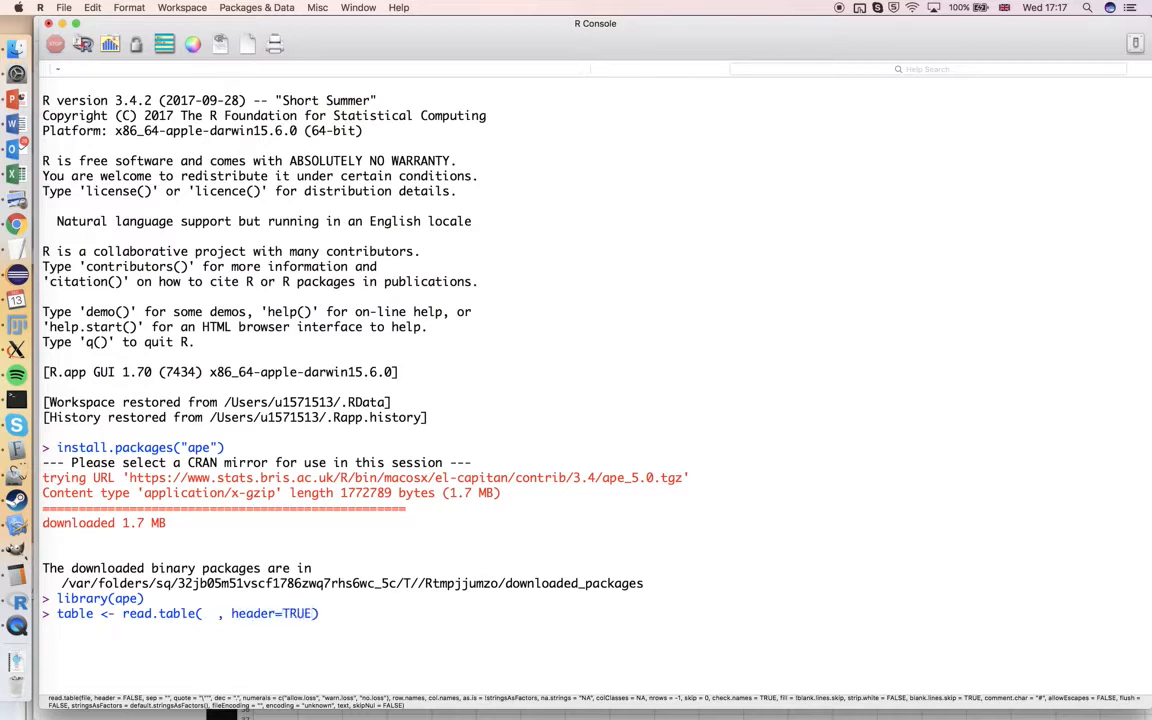
text(, row.names = 1, sep=)
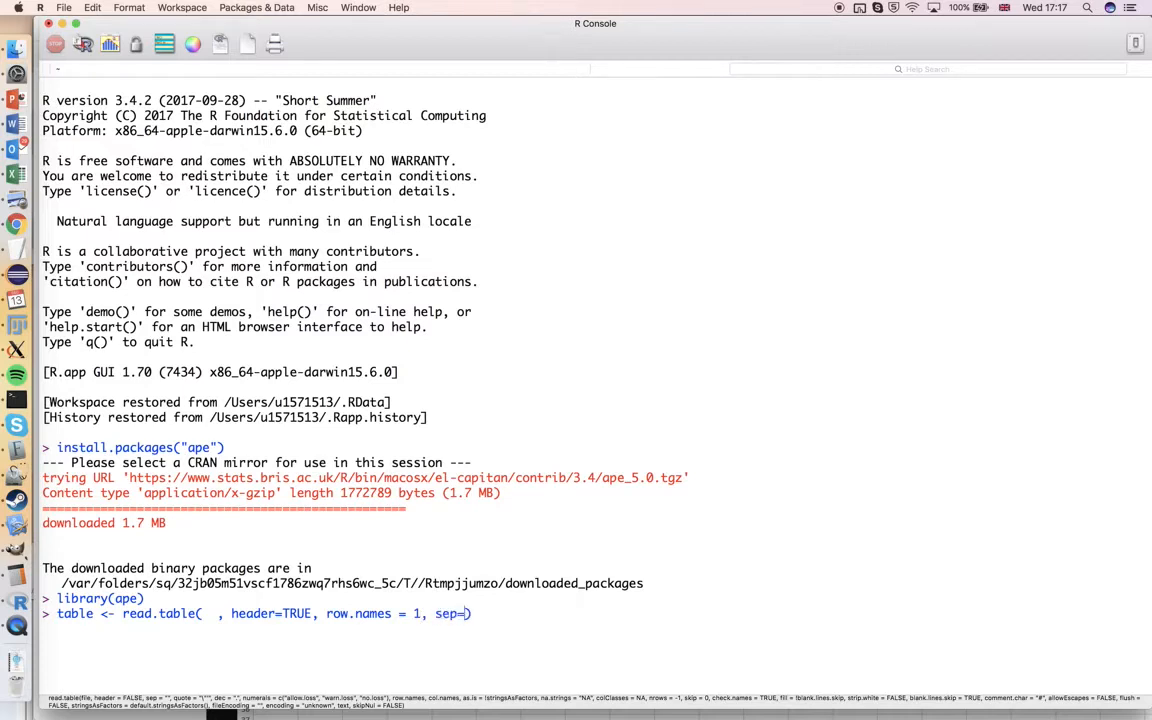
text("\t)
Leave a gap for the file argument and add header=TRUE, row.names = 1 and sep="\t" to the read.table call
drag(472, 613, 488, 613)
Try "clipboard" as the file argument of the read.table call
click(211, 613)
text(")
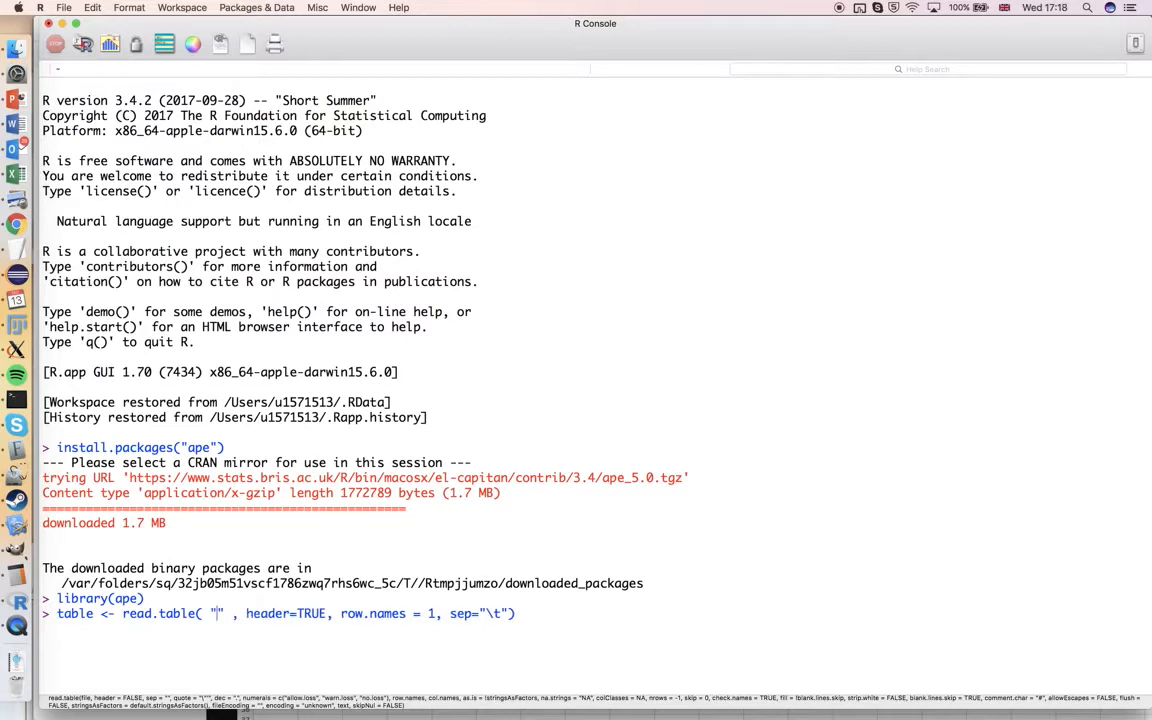
text(clipboard)
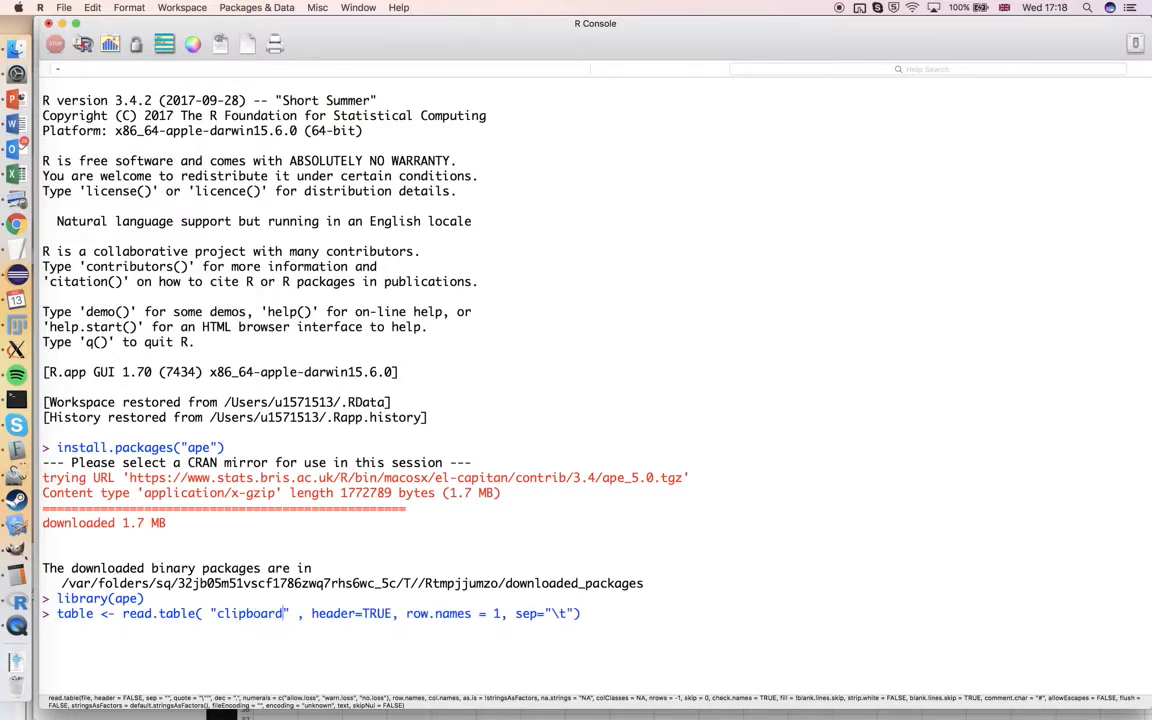
key(Right)
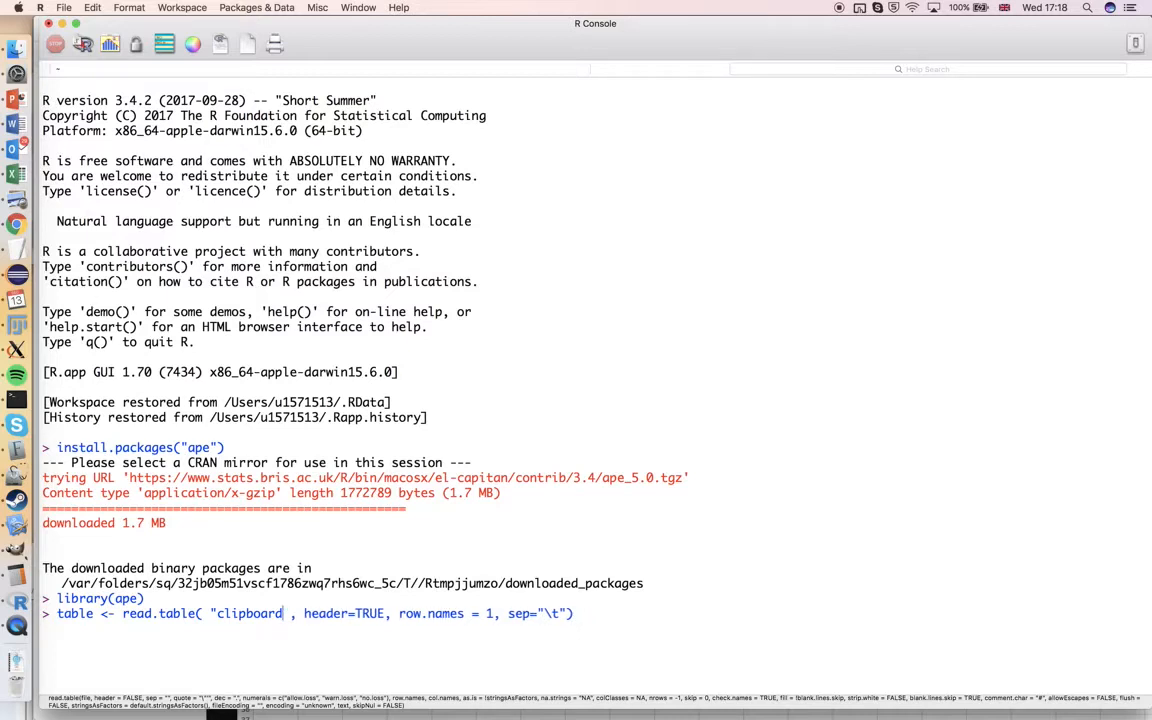
key(BackSpace)
key(BackSpace)
key(BackSpace)
key(BackSpace)
key(BackSpace)
key(BackSpace)
key(BackSpace)
key(BackSpace)
key(BackSpace)
key(BackSpace)
key(BackSpace)
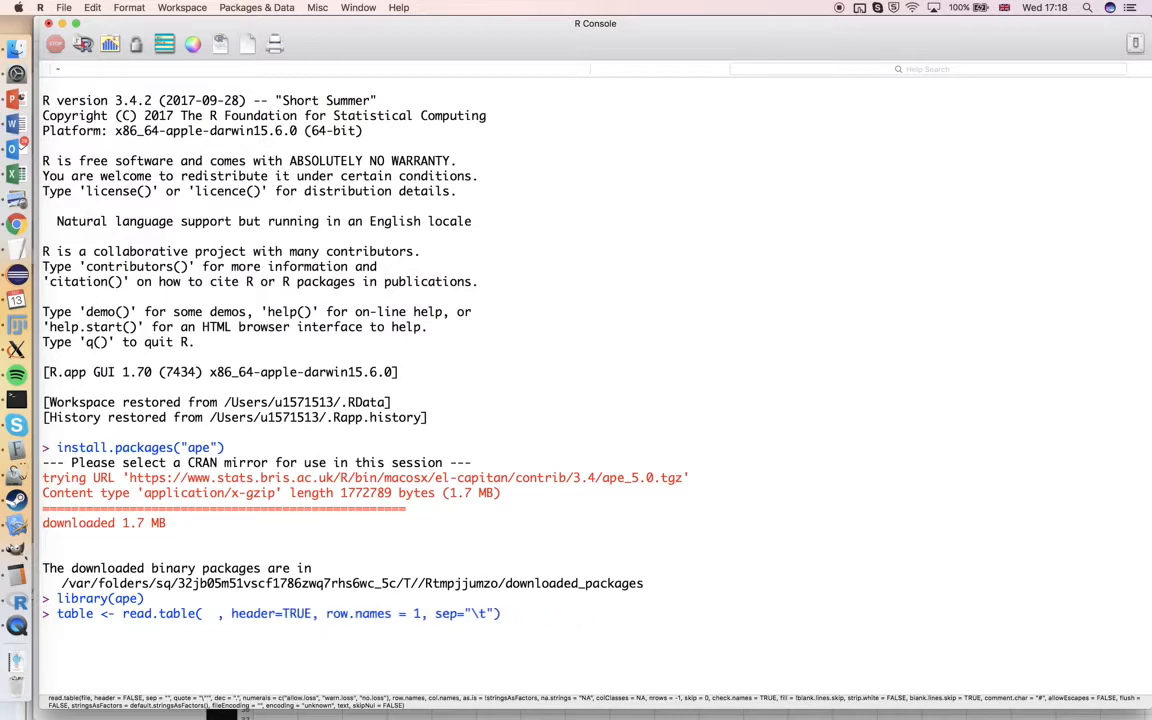
Set the file argument of read.table to pipe("pbpaste") and run the command
text(pipe()
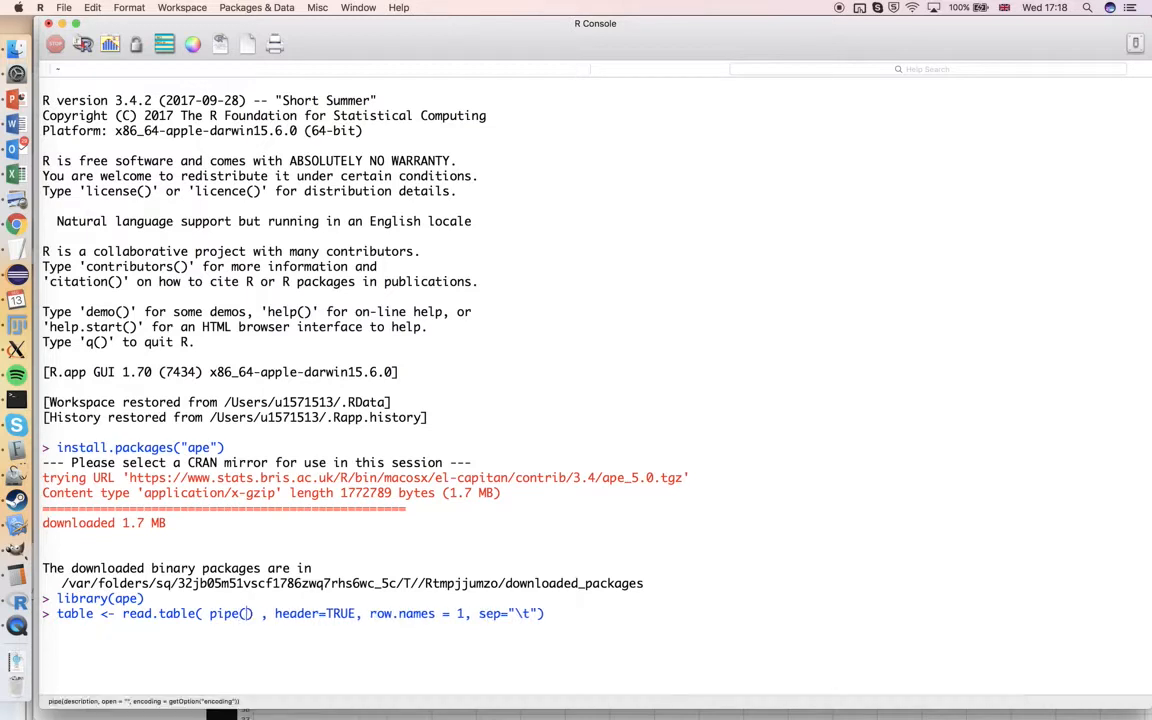
text("pbpaste)
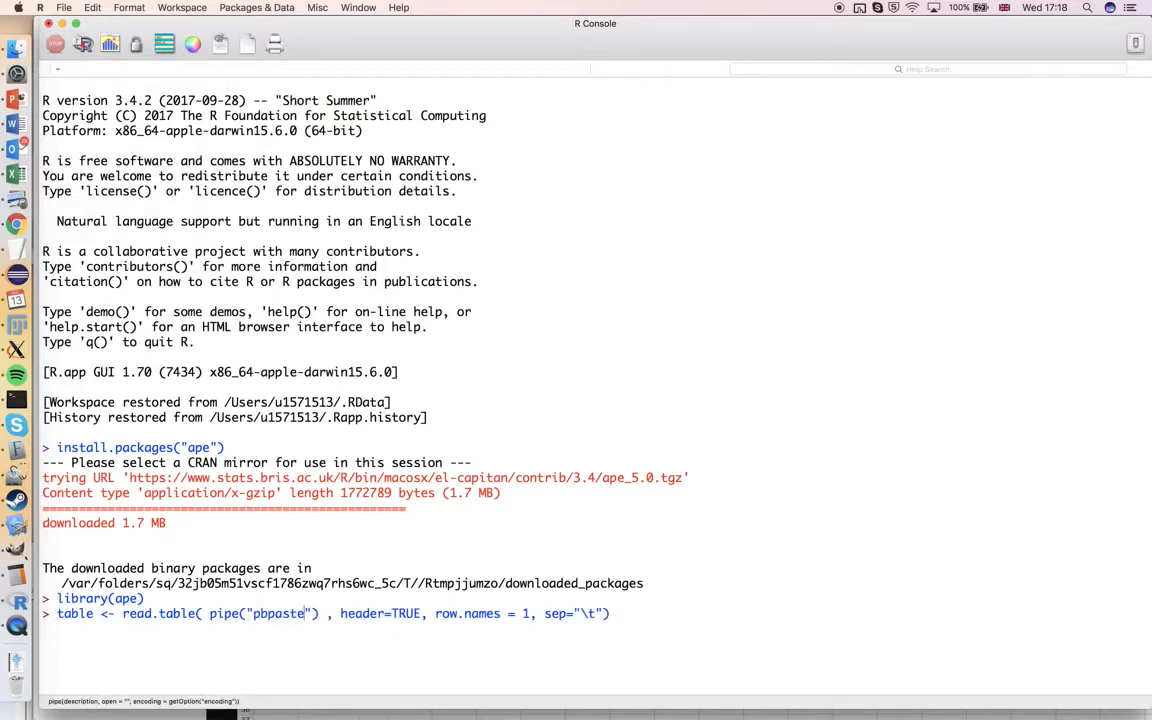
key(Return)
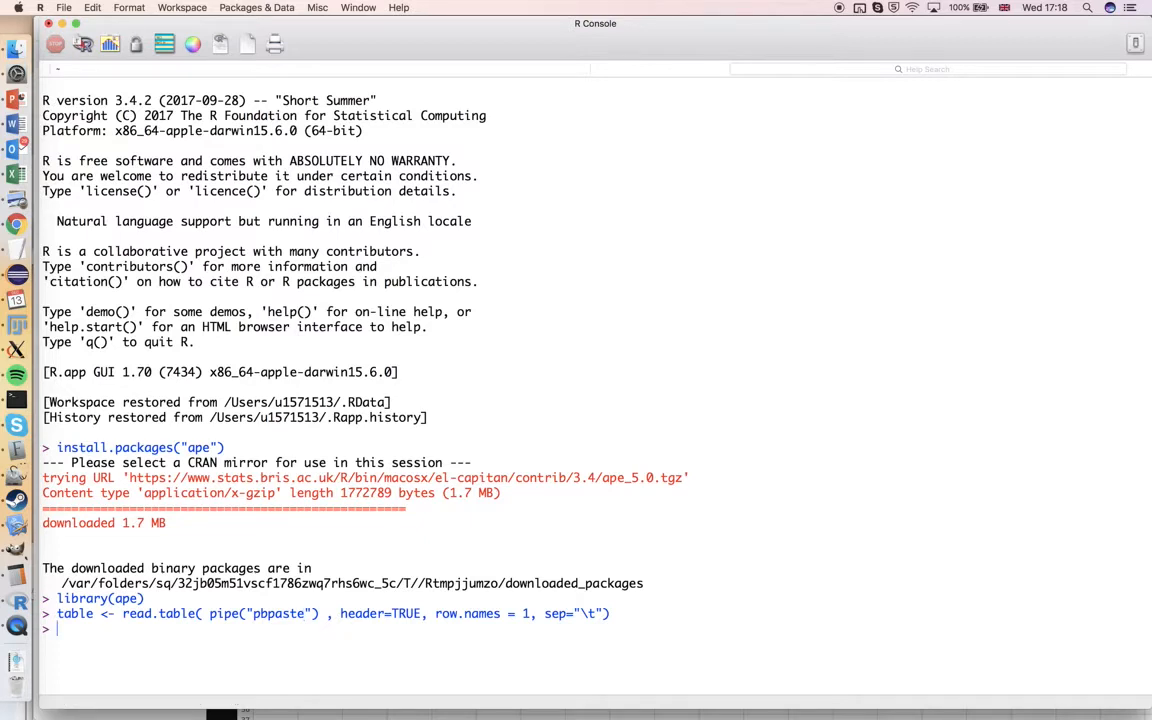
Try the read.table import again with the pipe argument shortened to "pbpe"
key(Up)
click(292, 628)
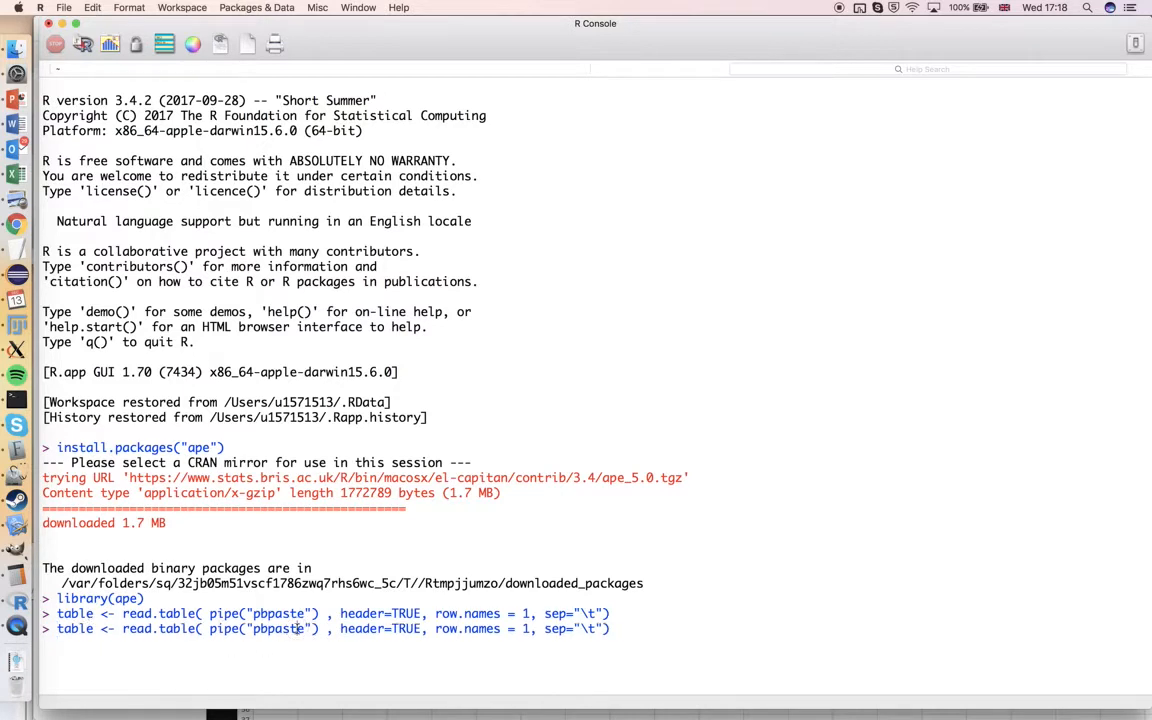
key(BackSpace)
key(BackSpace)
key(BackSpace)
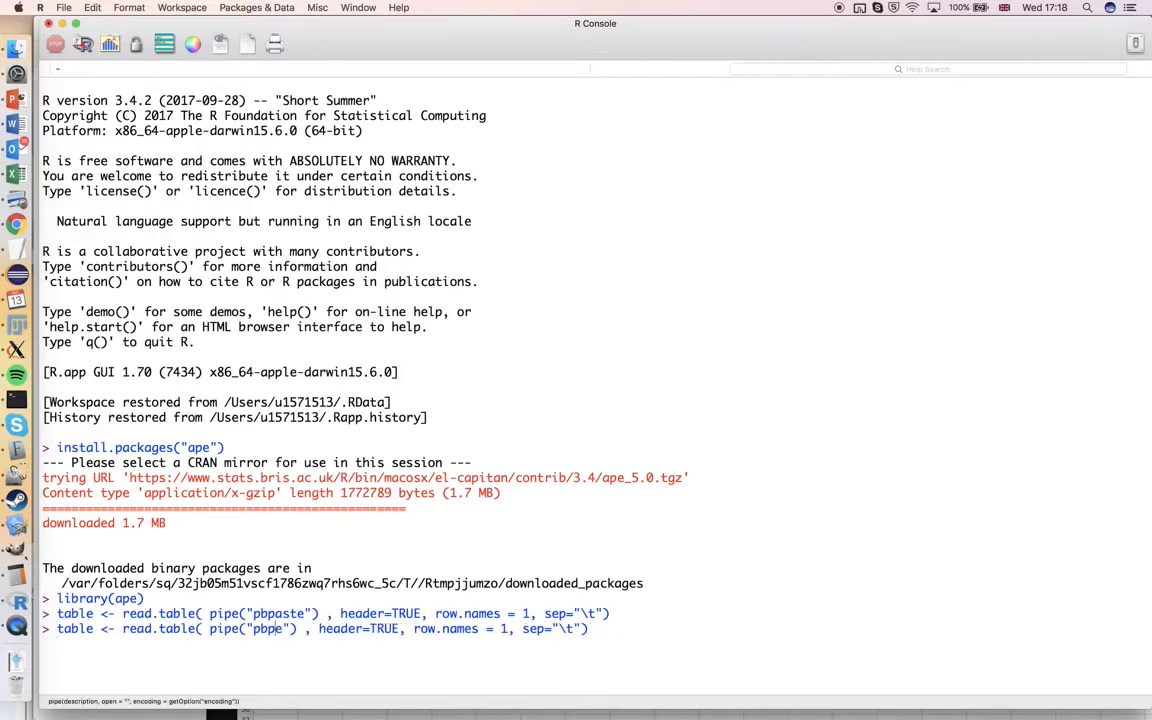
key(Return)
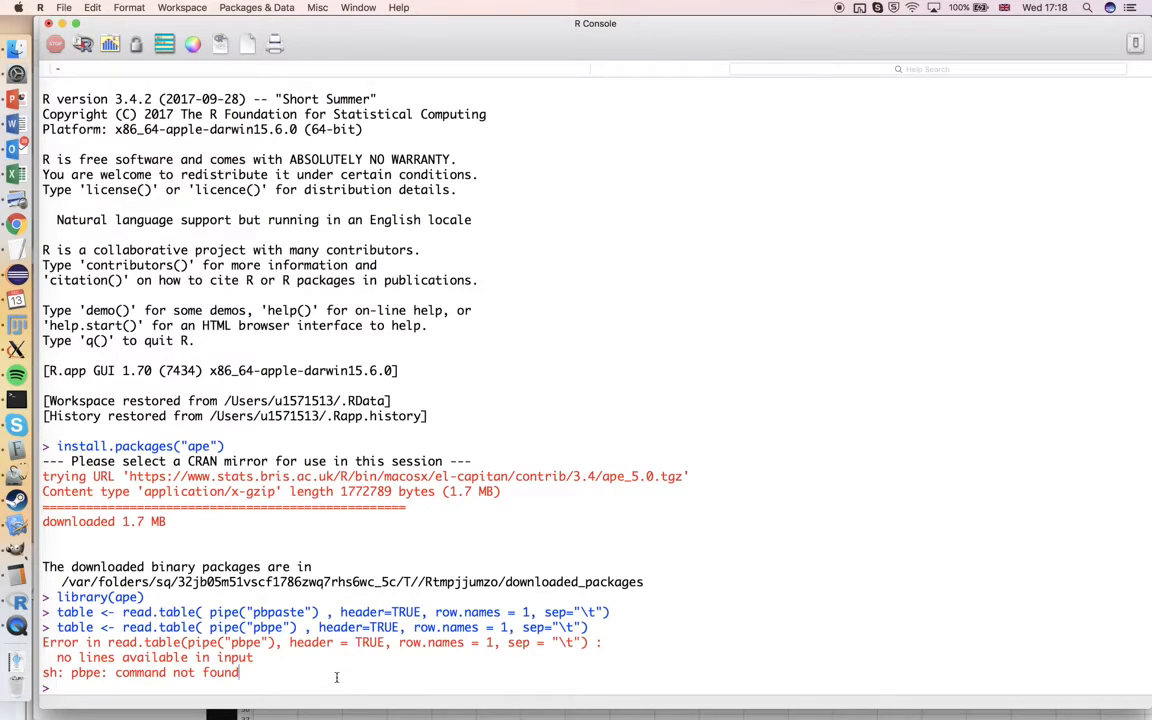
Recall the read.table command that uses pipe("pbpaste") and run it again
key(Up)
key(Up)
key(Return)
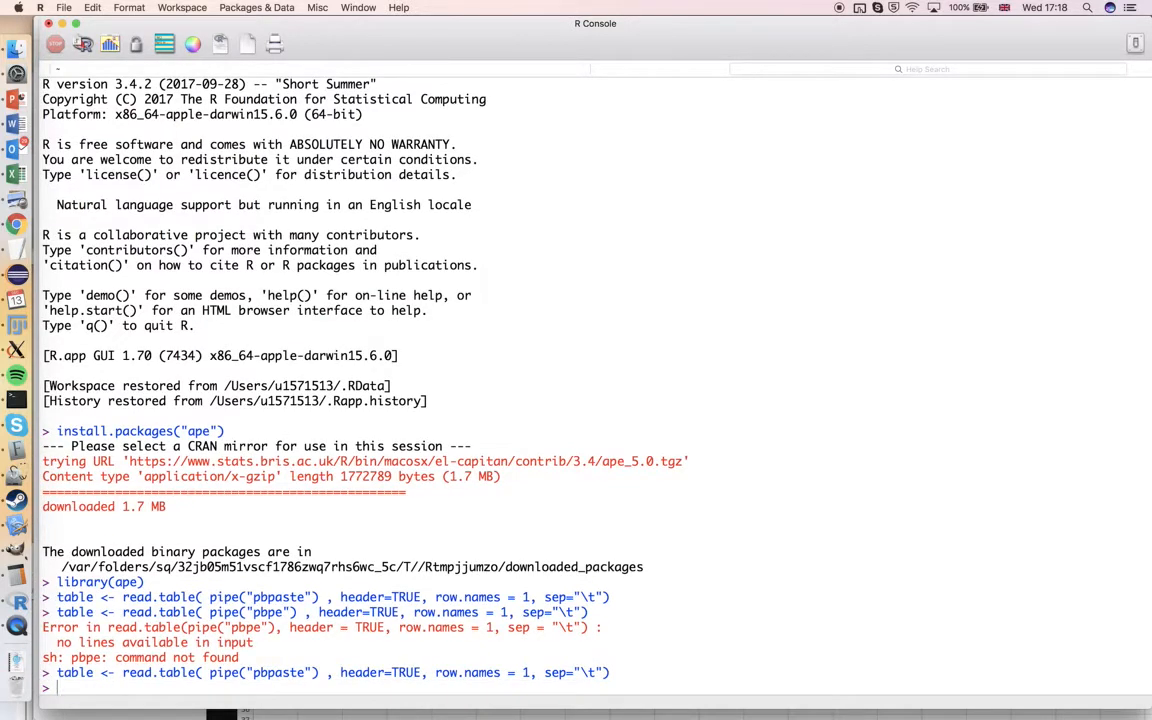
Print the full contents of table and review the imported distance matrix
text(table)
key(Return)
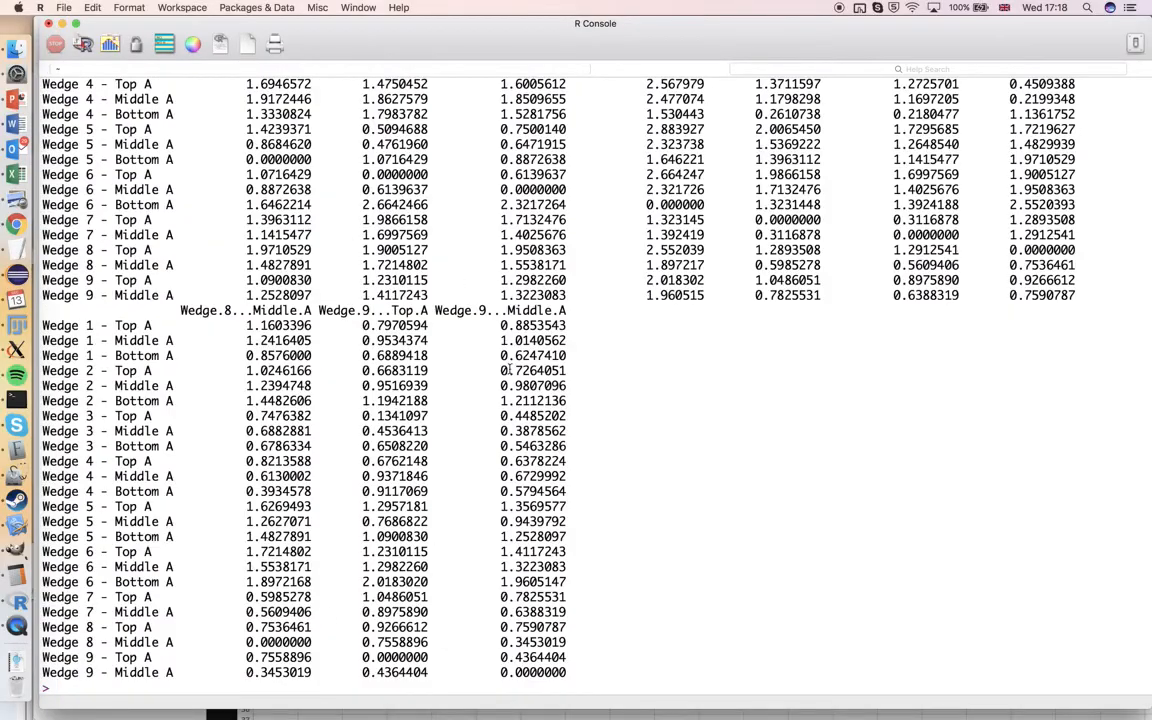
scroll(510, 370, up, 15)
scroll(510, 370, up, 3)
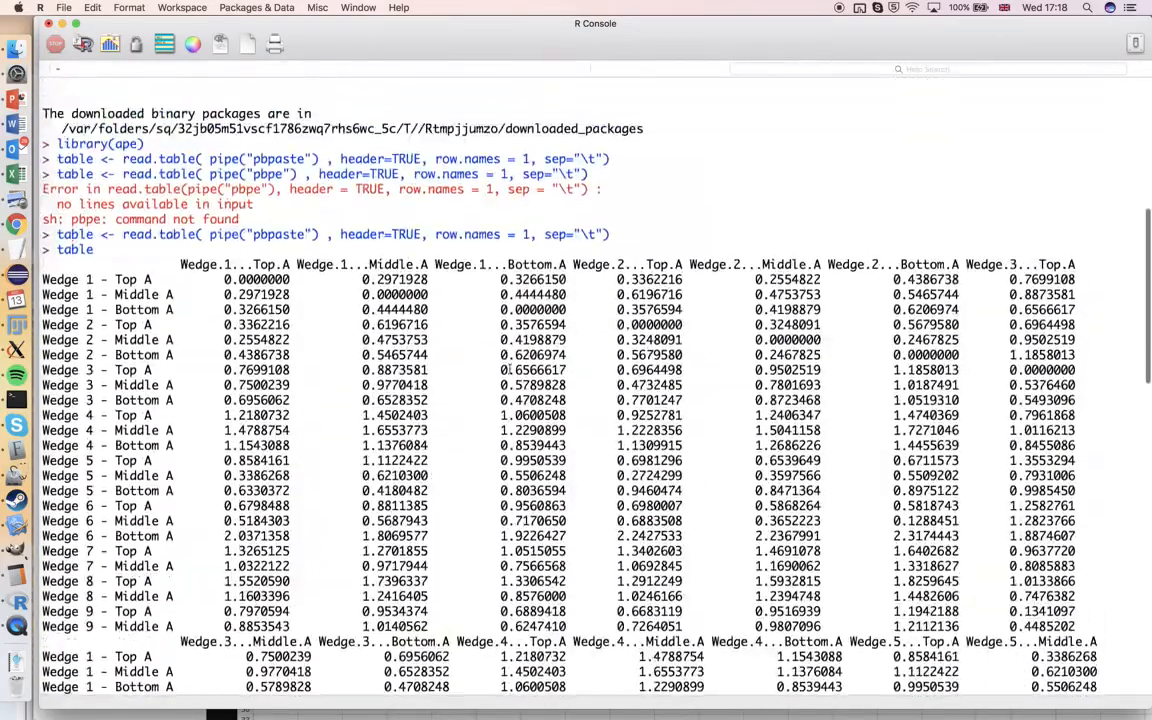
scroll(510, 370, down, 20)
Run head(table) and check how the column names of the imported matrix are written
text(head(table))
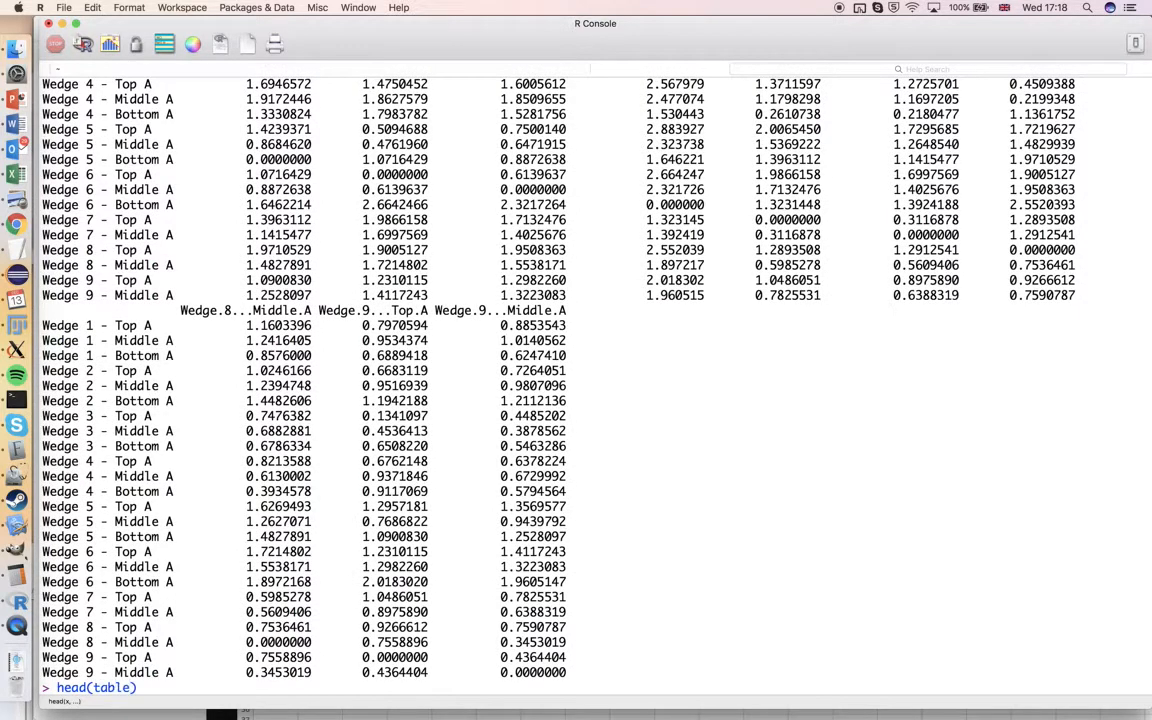
key(Return)
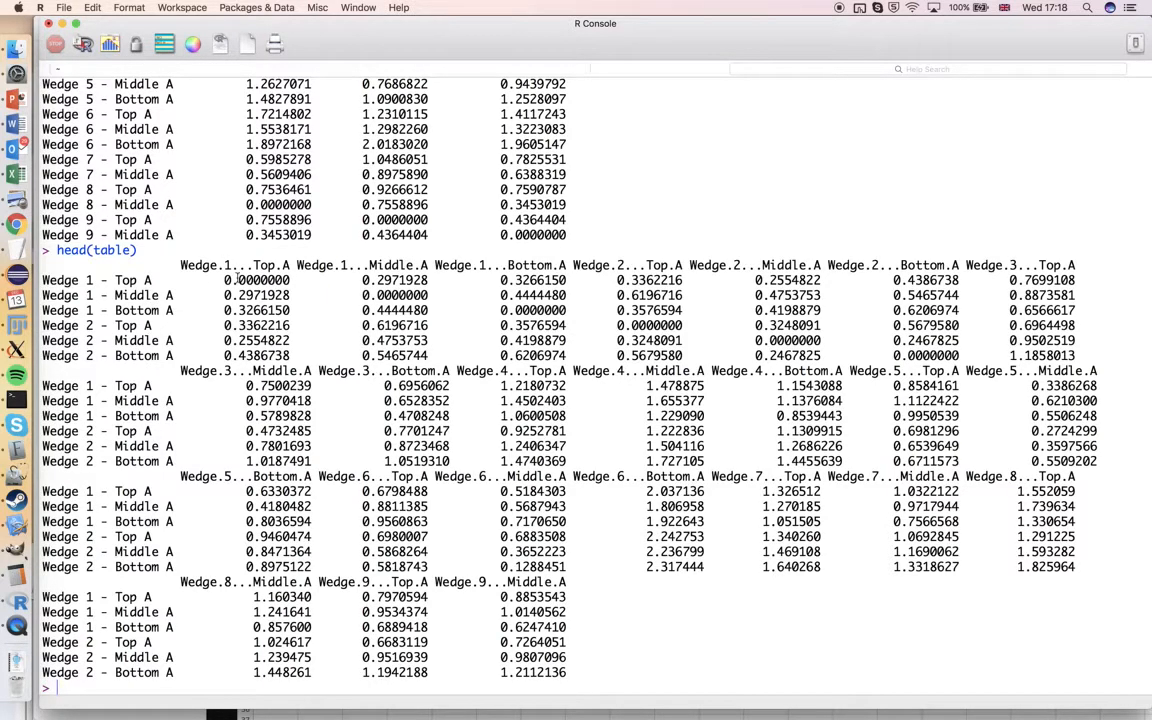
drag(233, 266, 252, 266)
scroll(244, 266, down, 1)
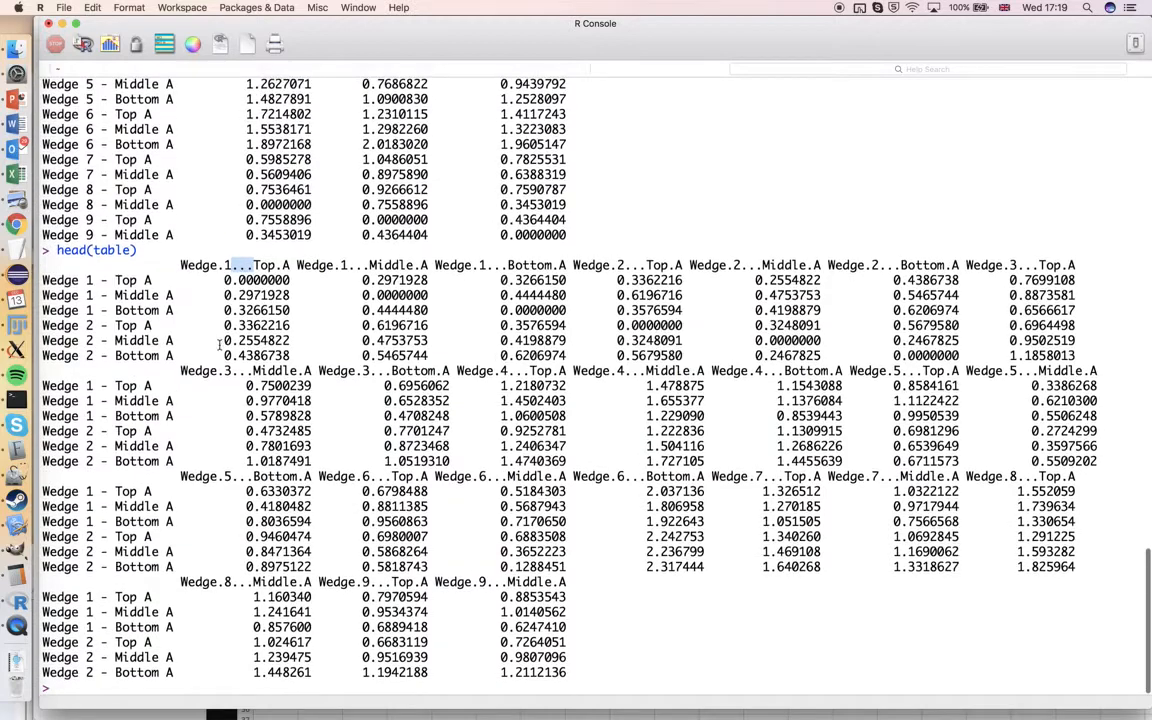
Run average-linkage hierarchical clustering on the imported matrix with clus <- hclust(as.dist(table),method="average")
click(97, 681)
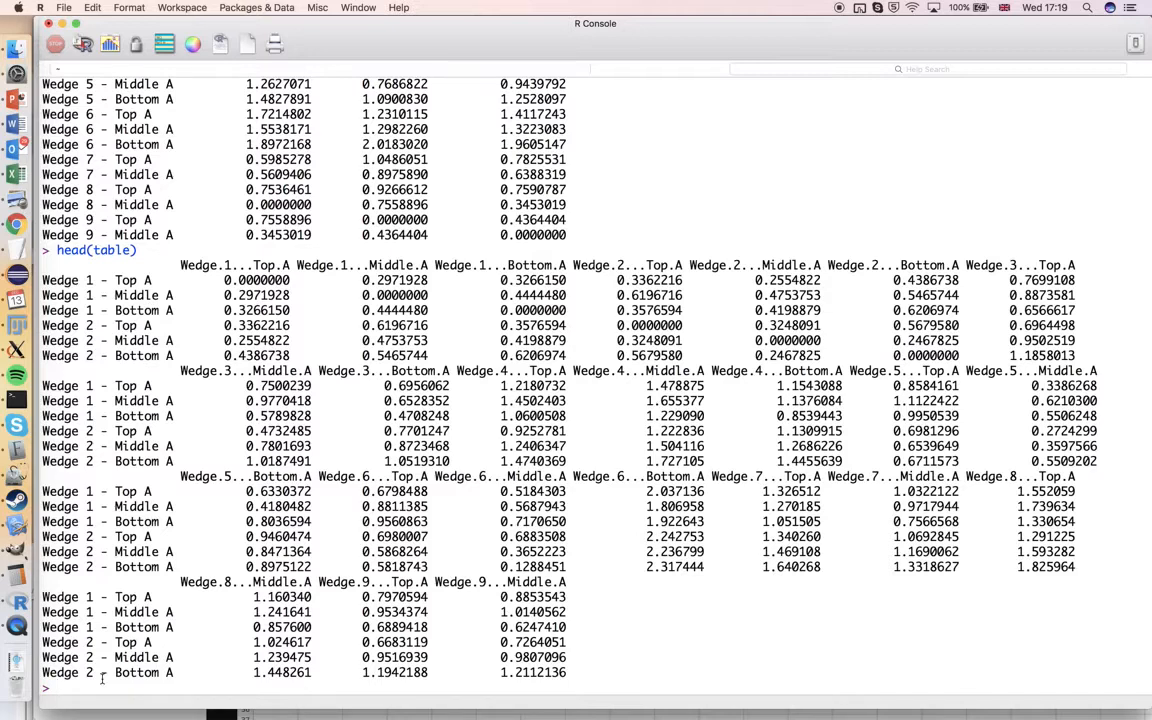
text(clus <- hclust(as.)
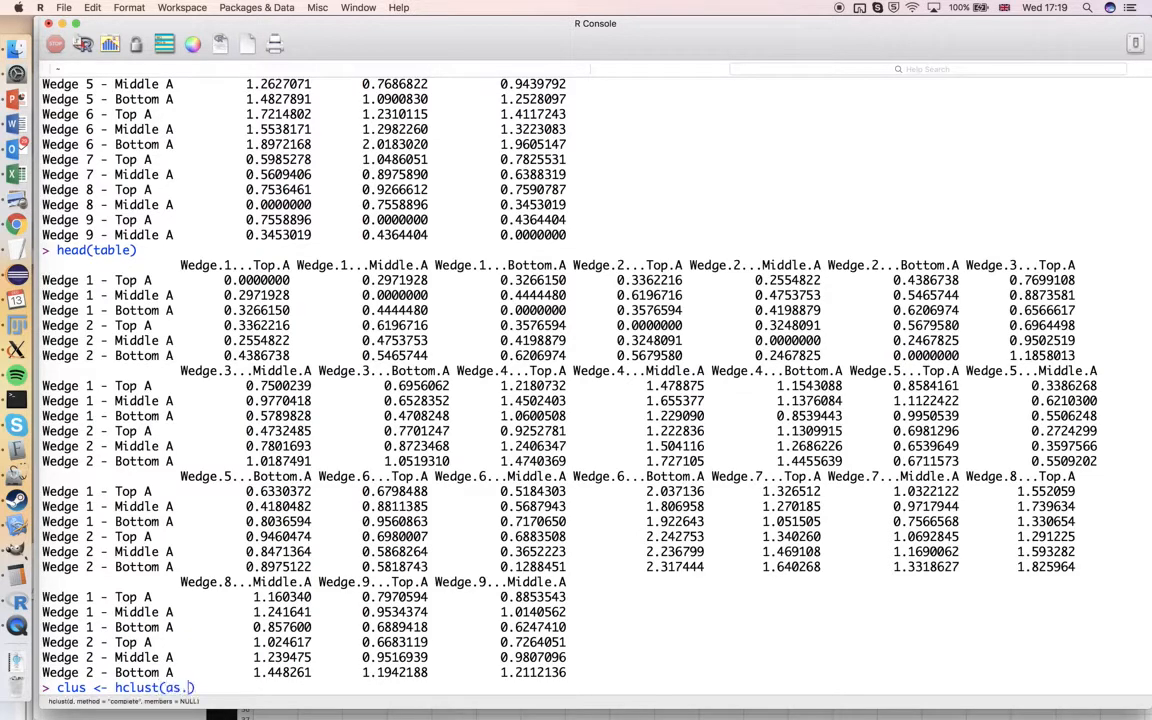
text(dist(table)
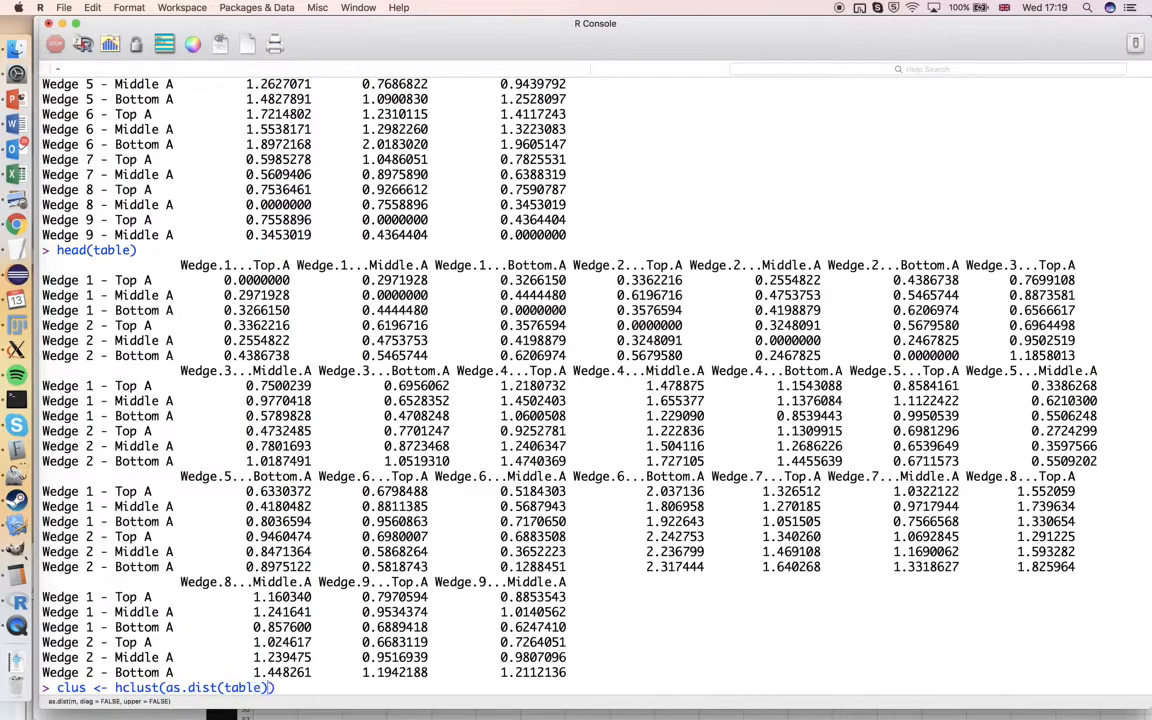
text(),method=")
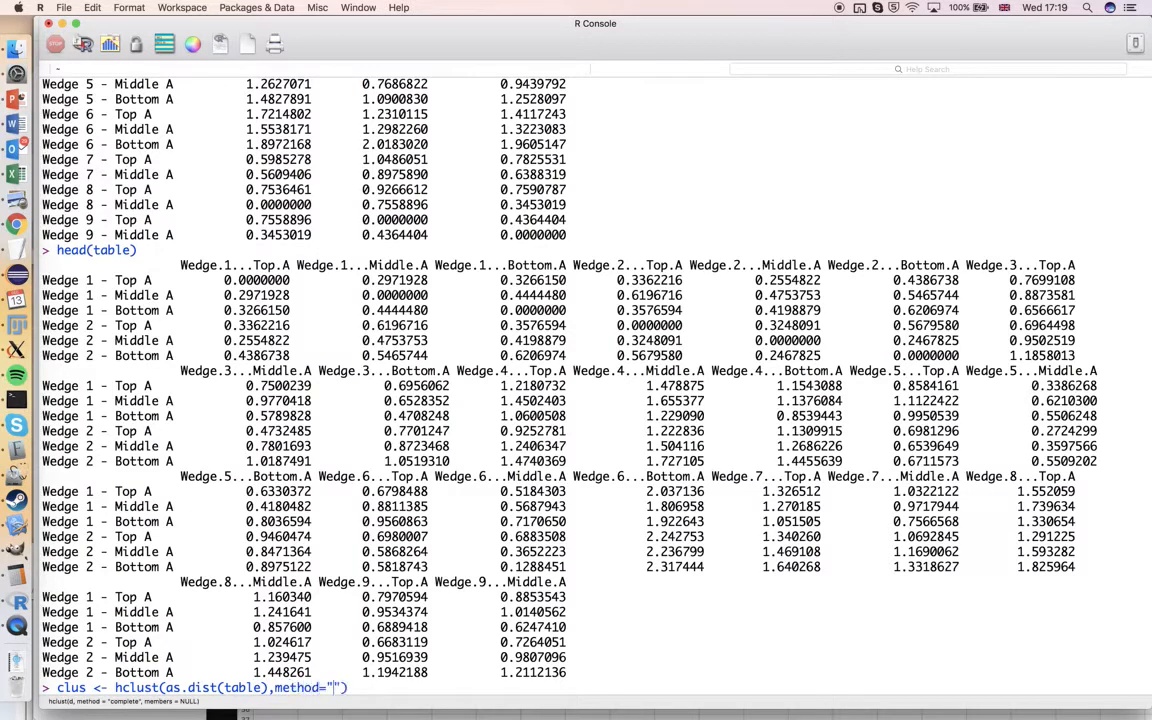
text(average)
key(Return)
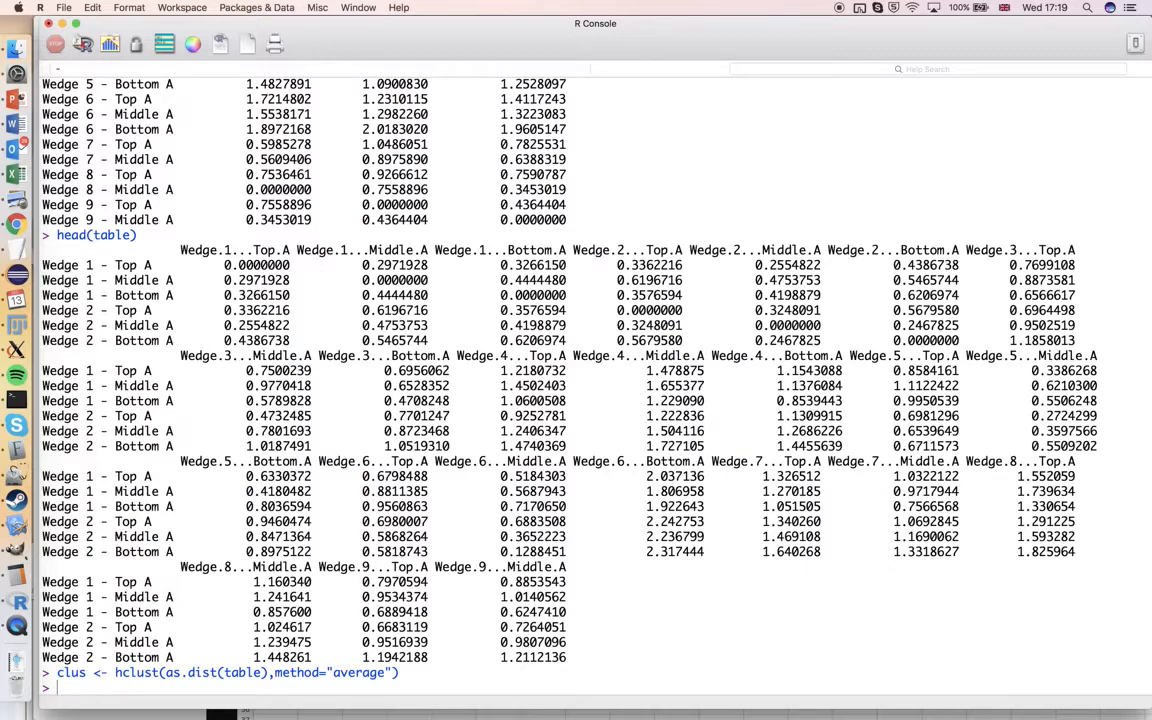
Plot the clustering result as a dendrogram with plot(clus), then return to the R console
text(plot(clus)
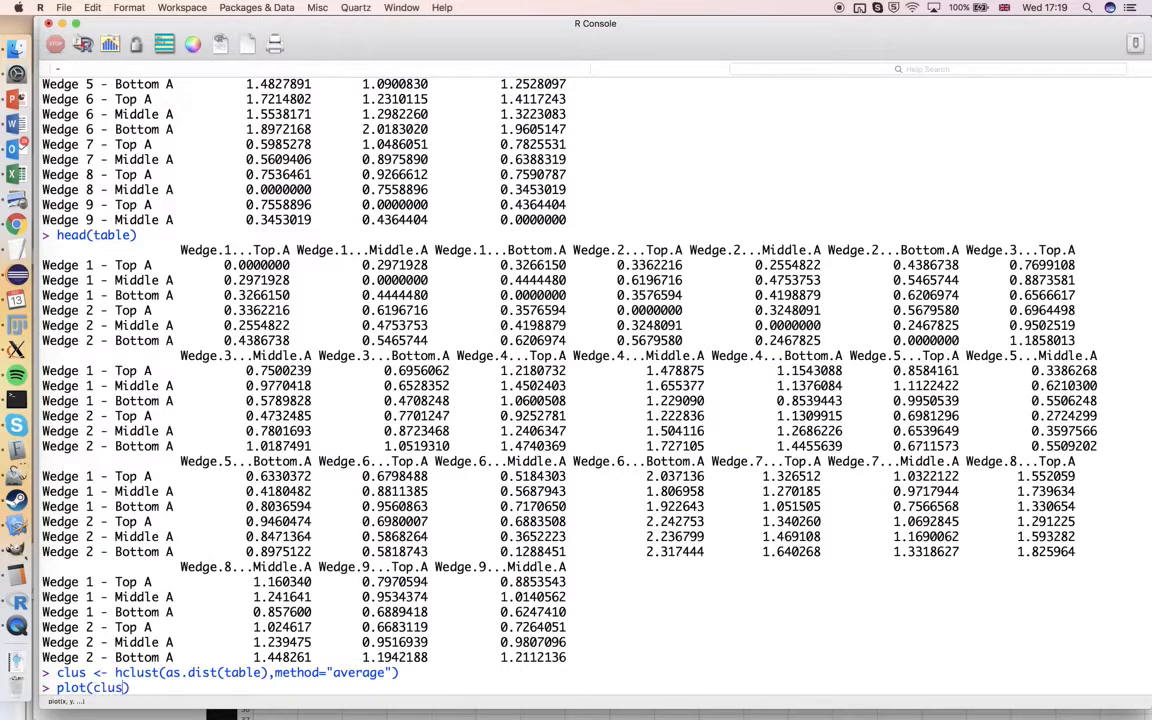
key(Return)
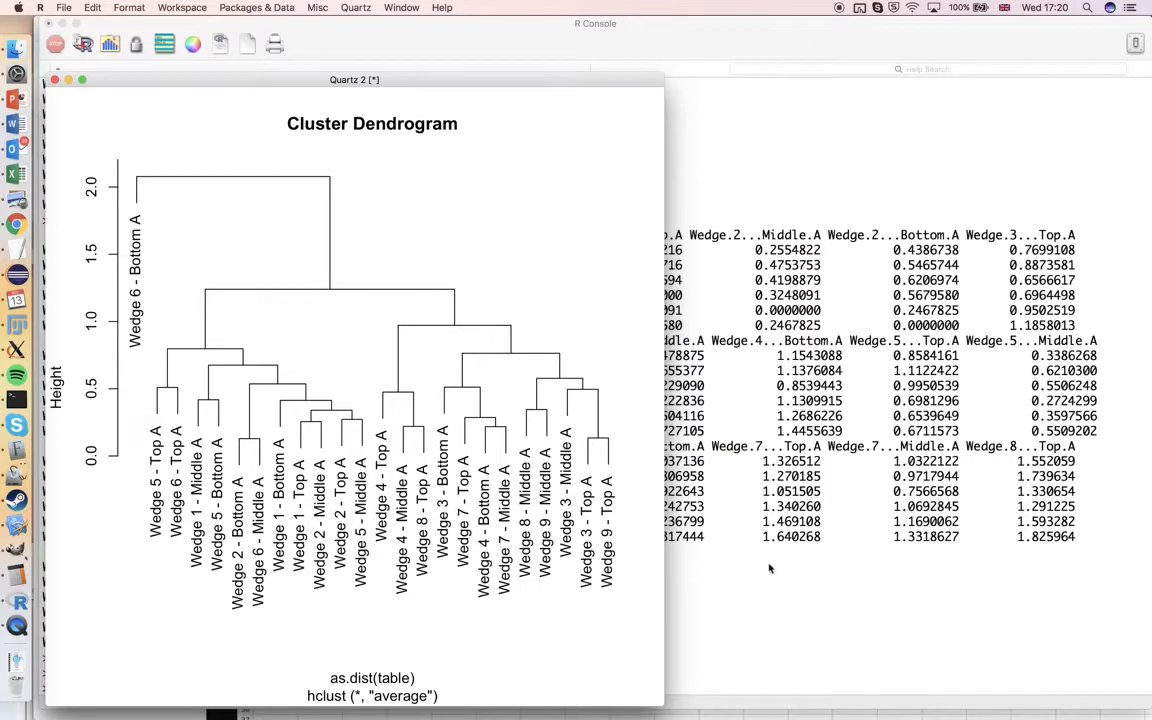
click(692, 512)
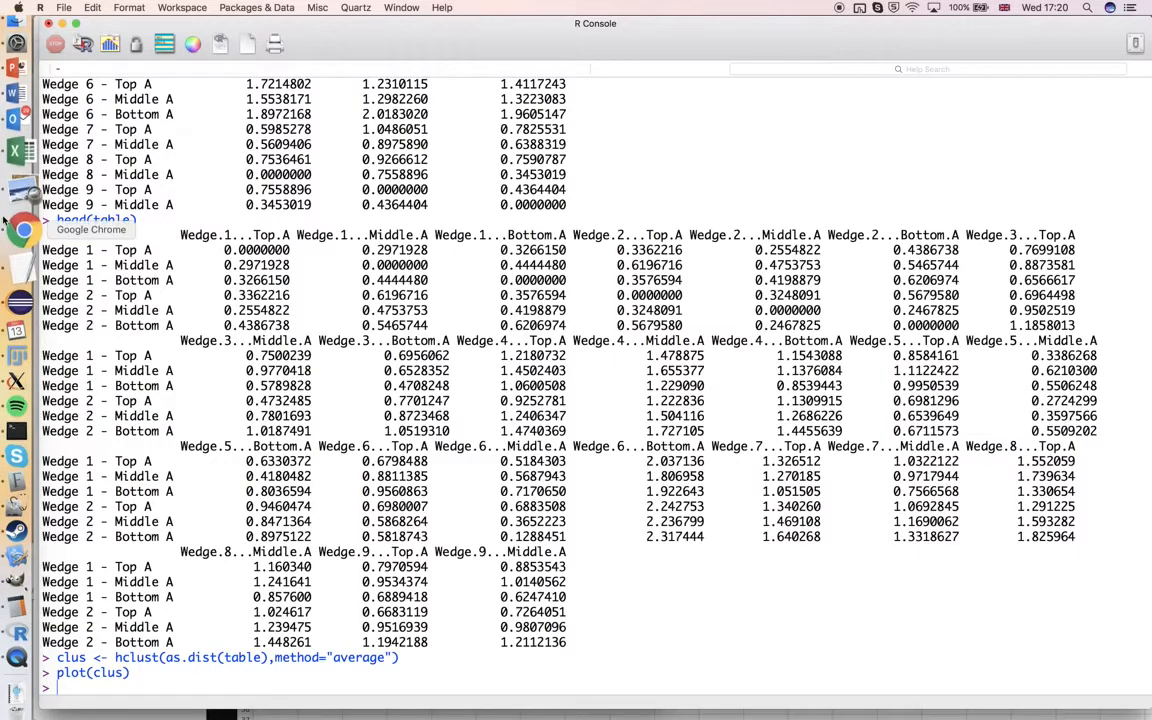
Switch to Chrome and copy the write.tree command from the Stack Overflow answer on creating a newick file from a cluster
click(386, 34)
drag(386, 34, 408, 139)
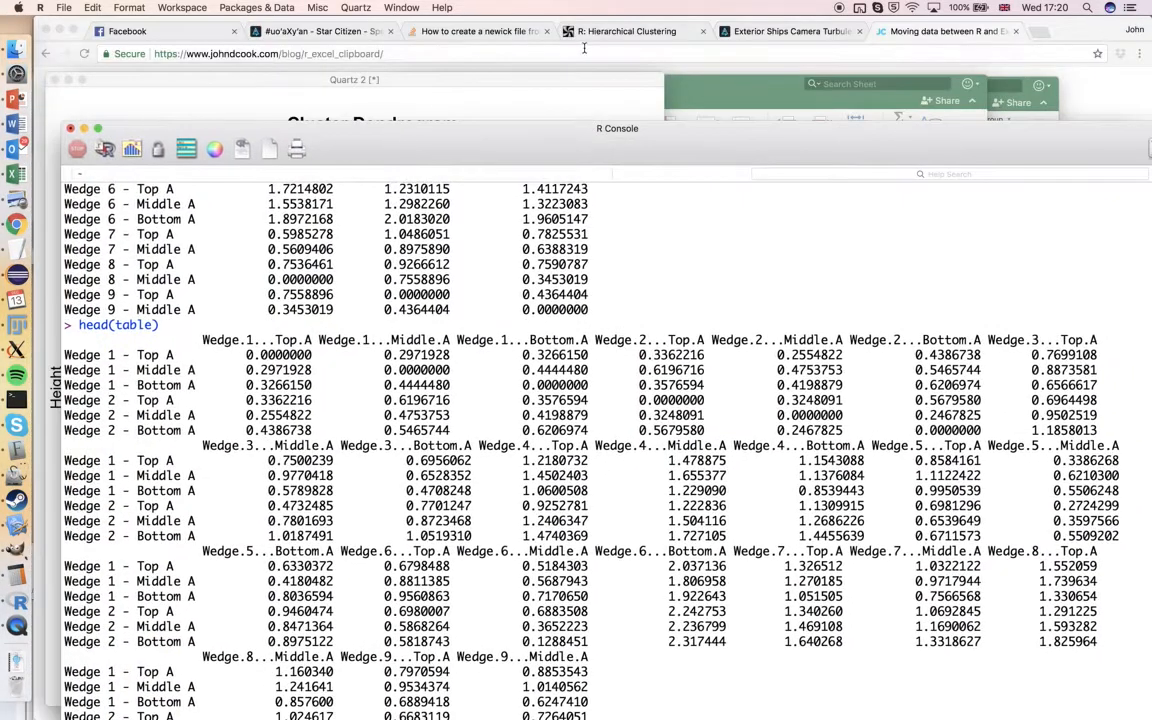
click(594, 31)
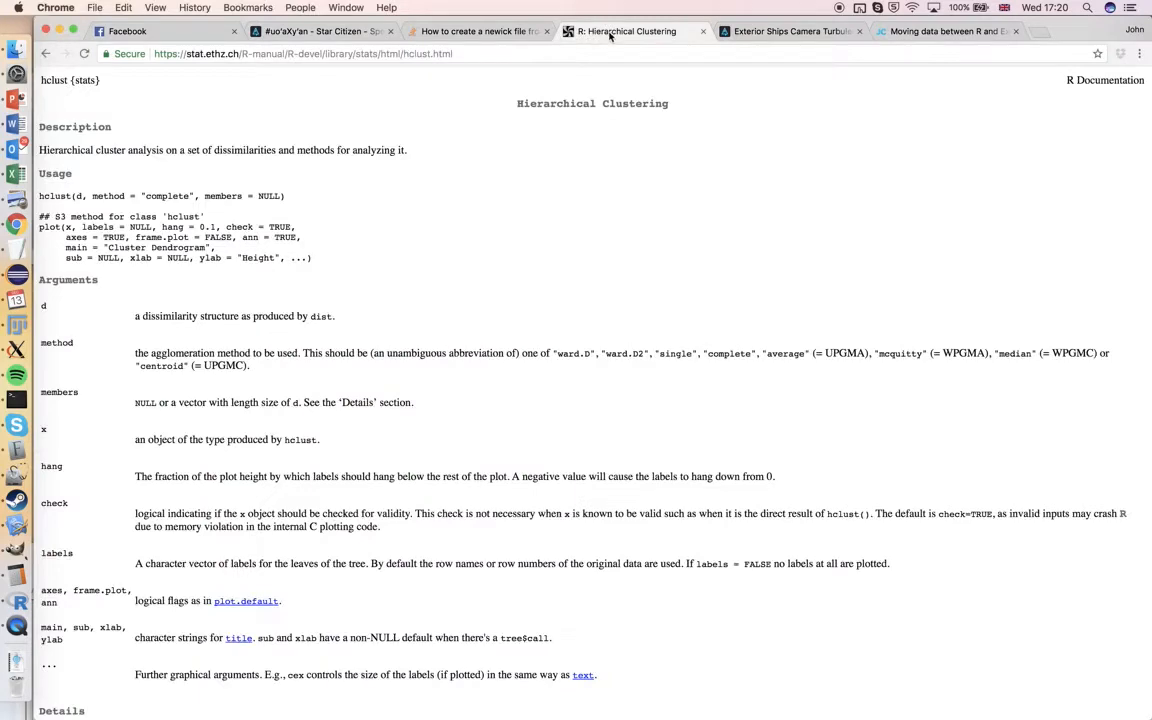
click(472, 33)
scroll(543, 253, down, 1)
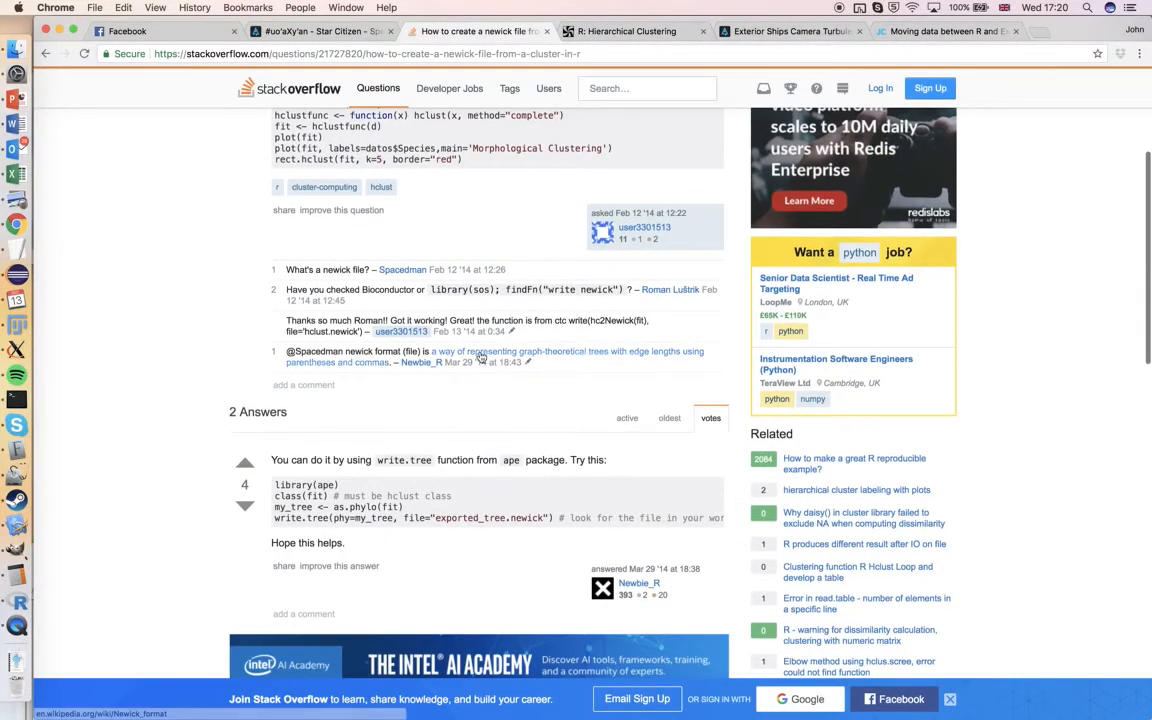
scroll(480, 356, up, 3)
scroll(480, 356, down, 5)
scroll(480, 356, up, 5)
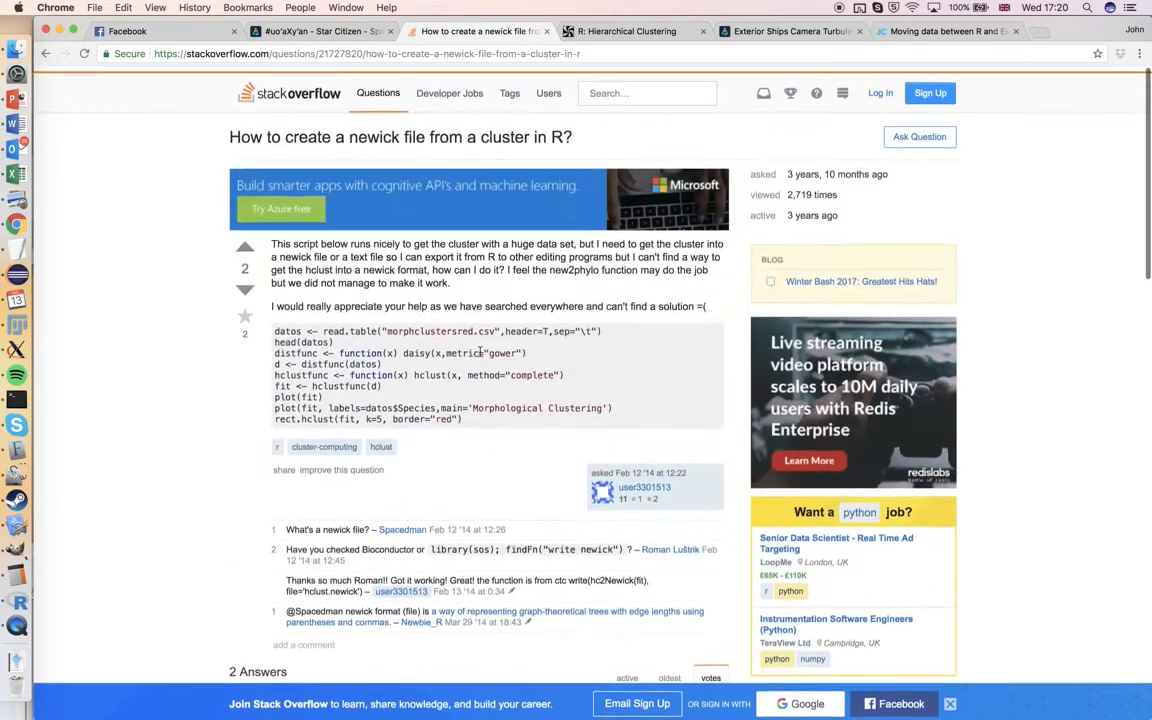
scroll(463, 239, down, 5)
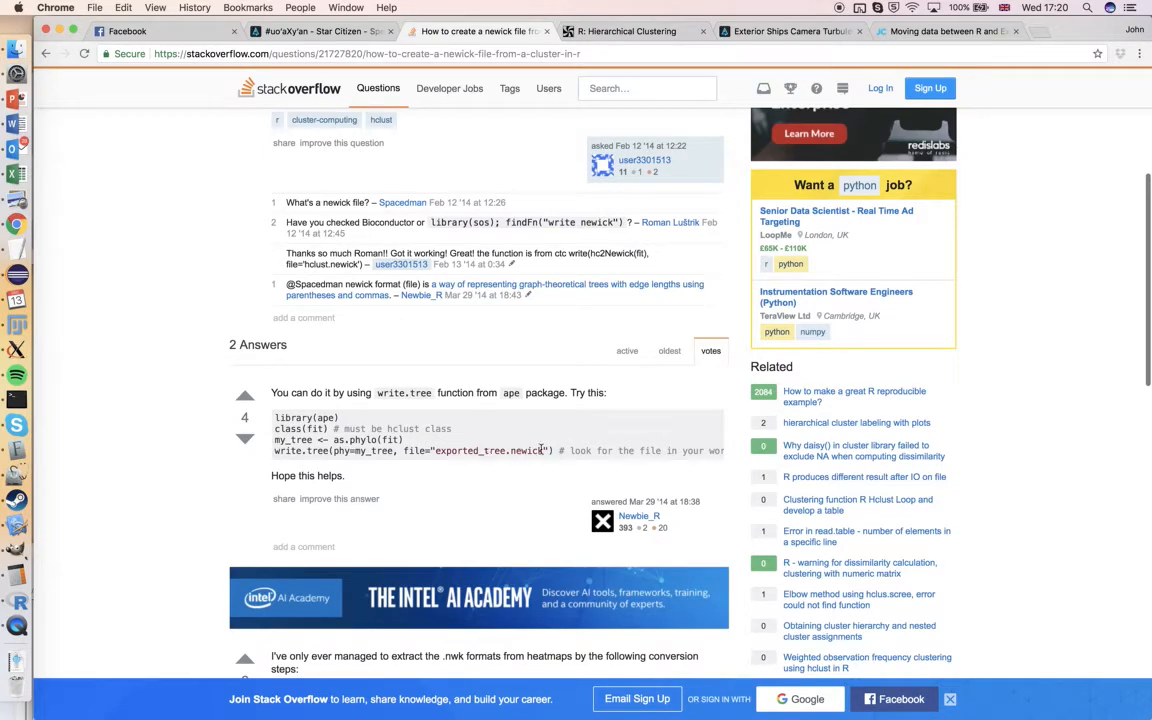
drag(555, 451, 258, 452)
key(super+c)
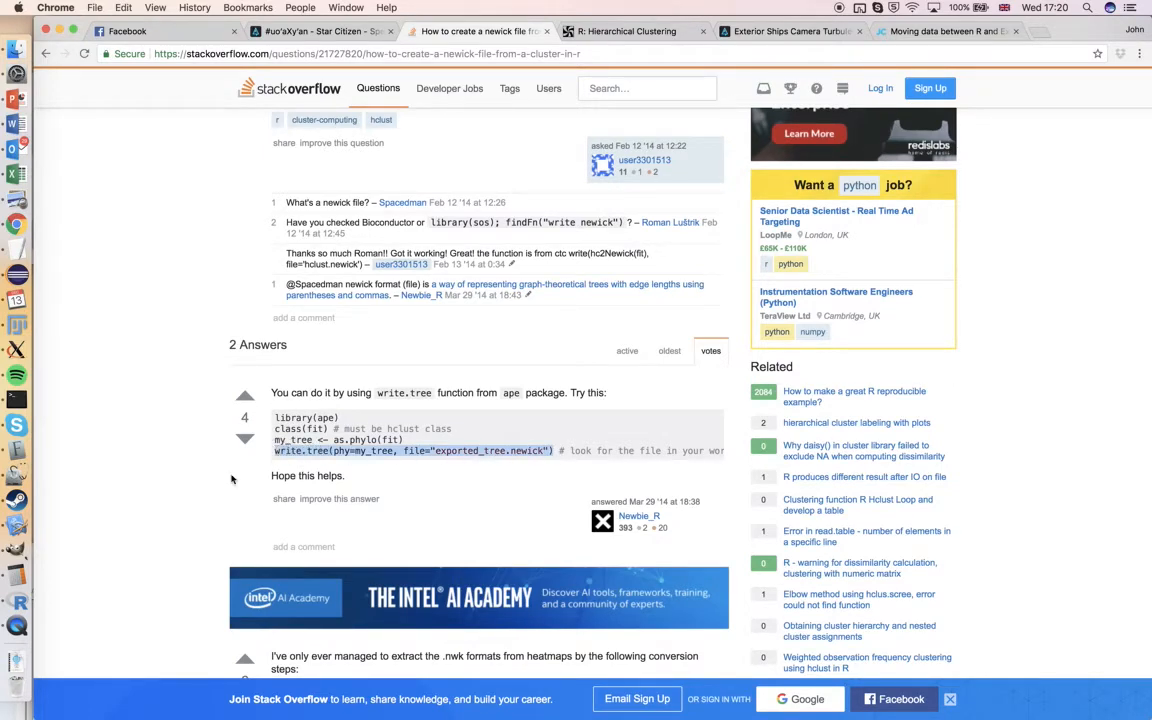
Paste the write.tree command into the R console and replace my_tree with as.phylo(clus)
click(15, 608)
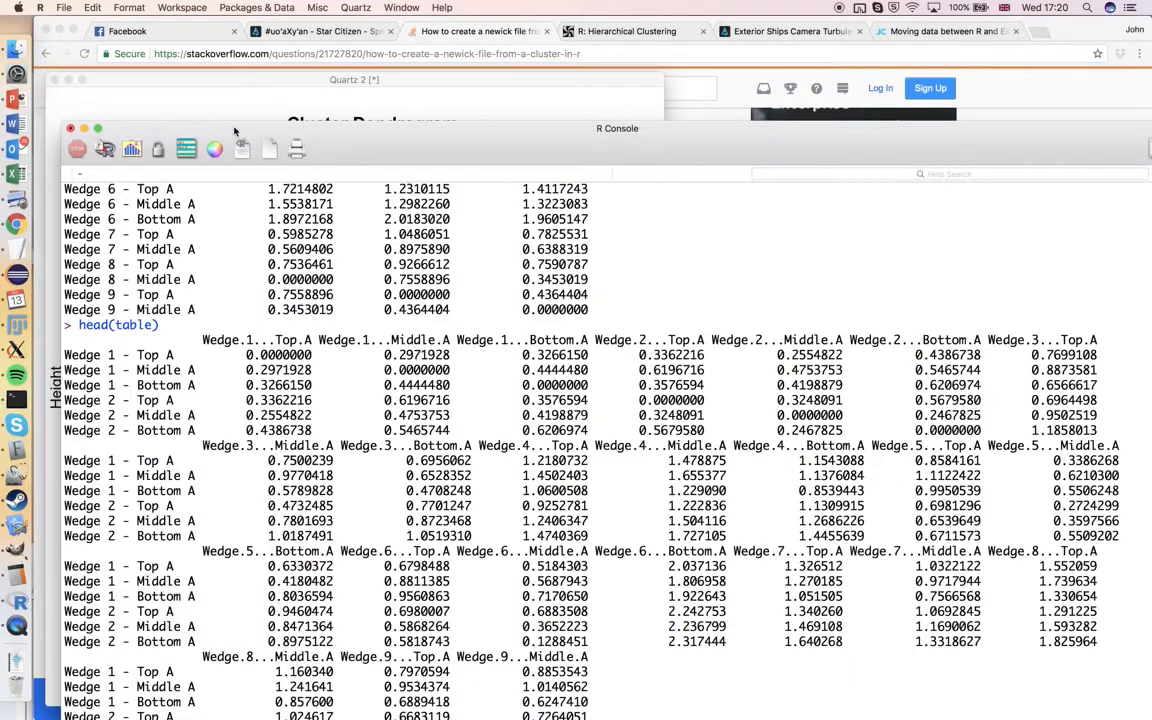
click(340, 143)
key(super+v)
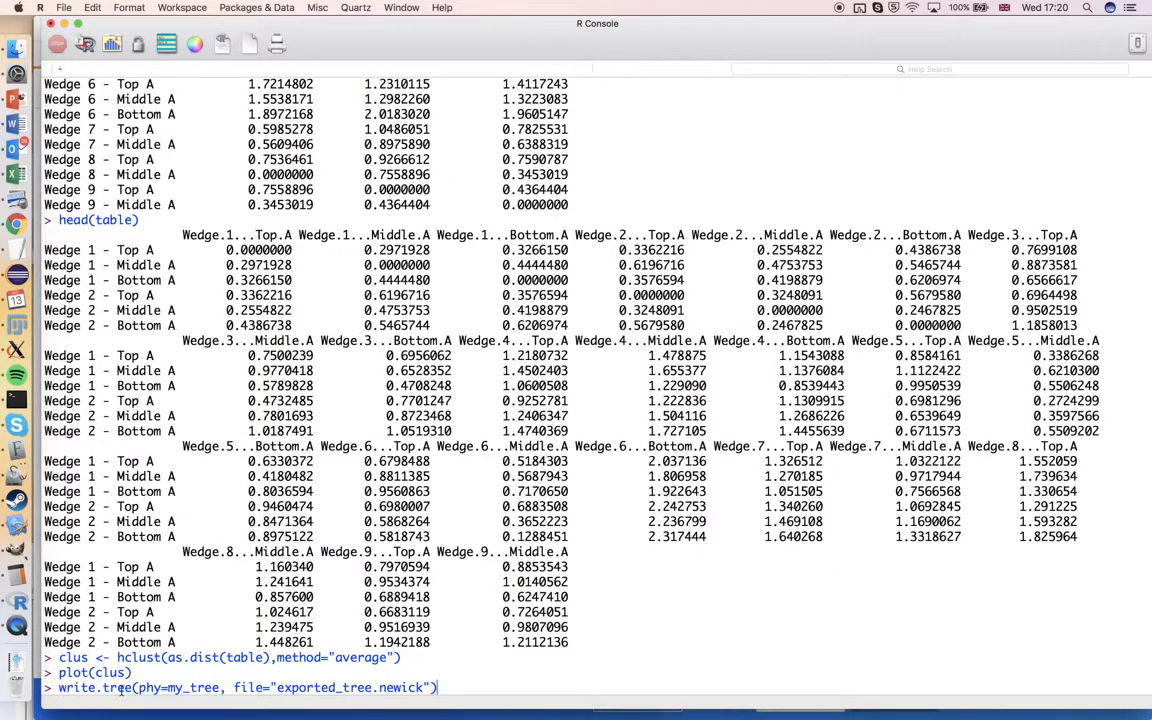
click(188, 689)
text(as.phylo()
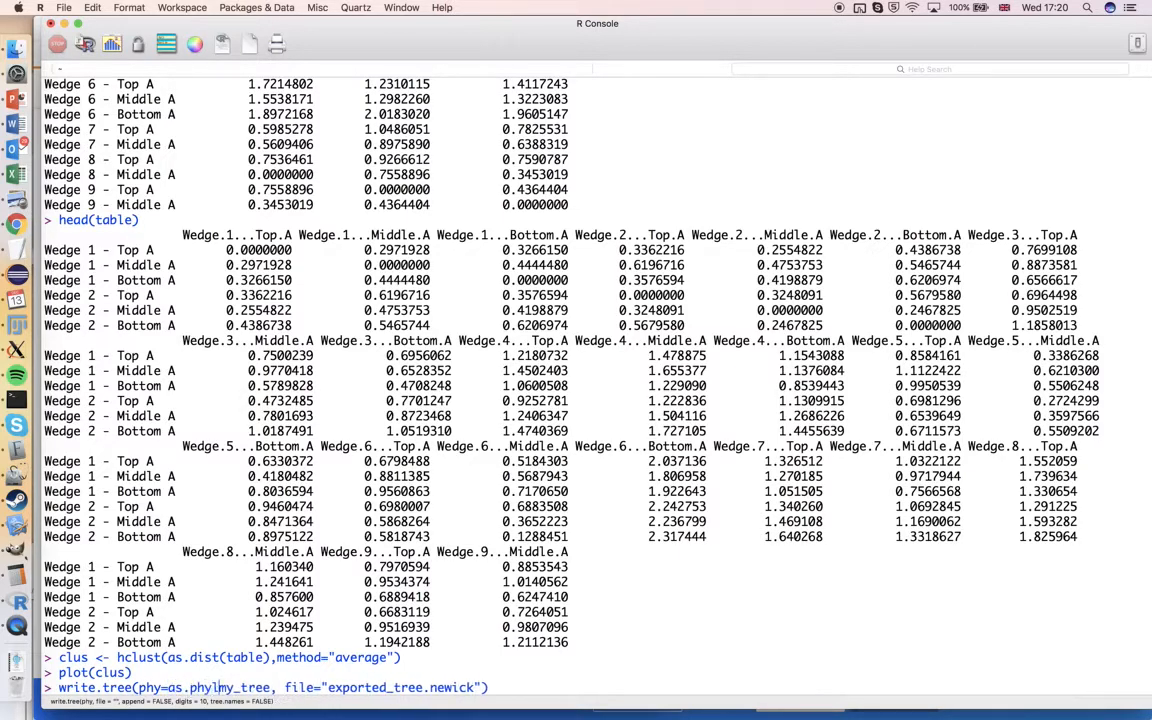
double_click(282, 688)
text(clus))
Replace exported_tree.newick in the command with the path of masklut.lut from the AdvancedClustering folder in Finder
drag(330, 687, 435, 687)
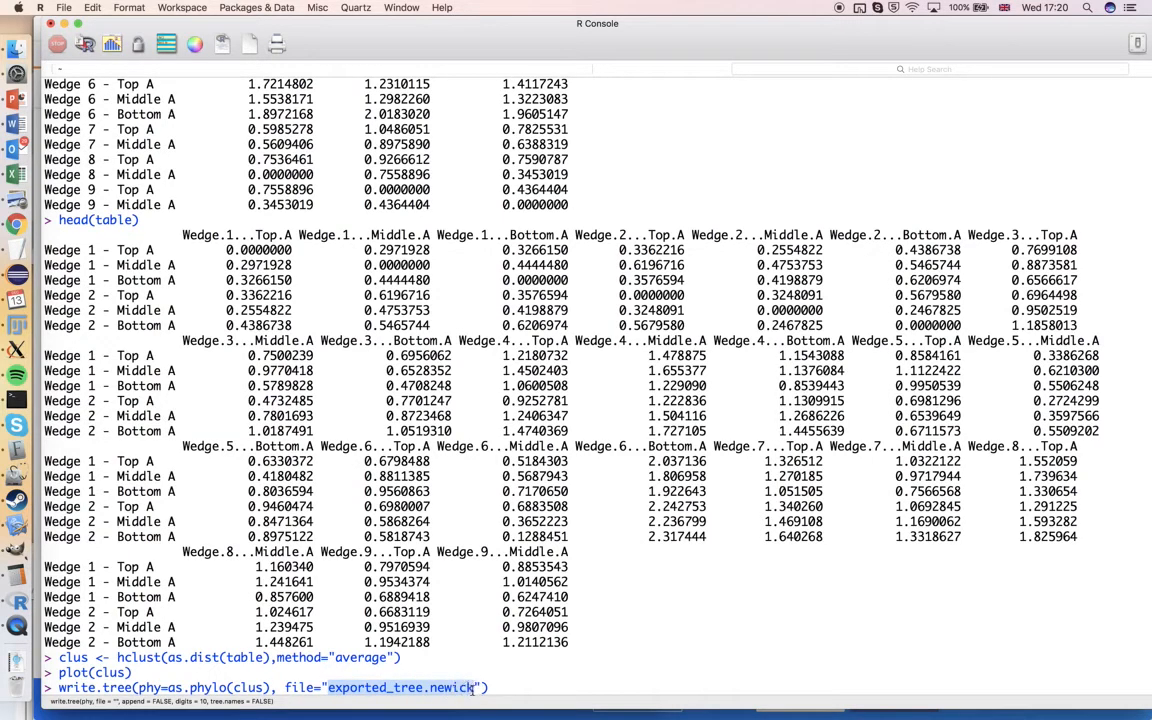
key(BackSpace)
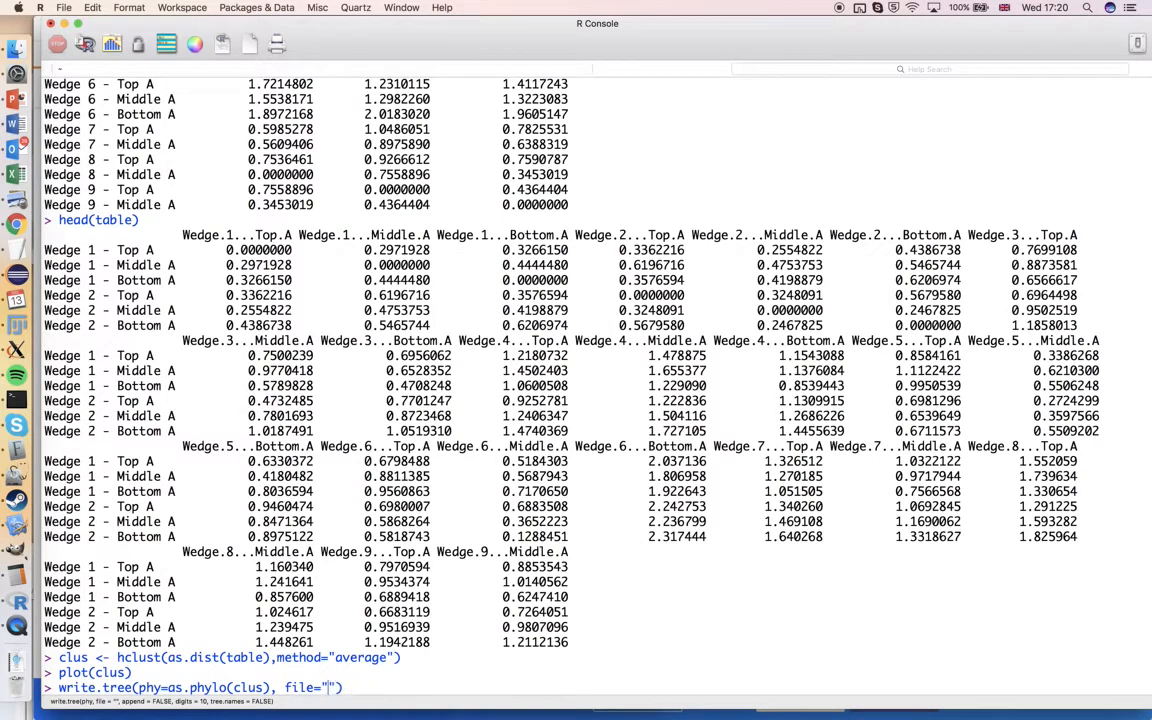
click(15, 47)
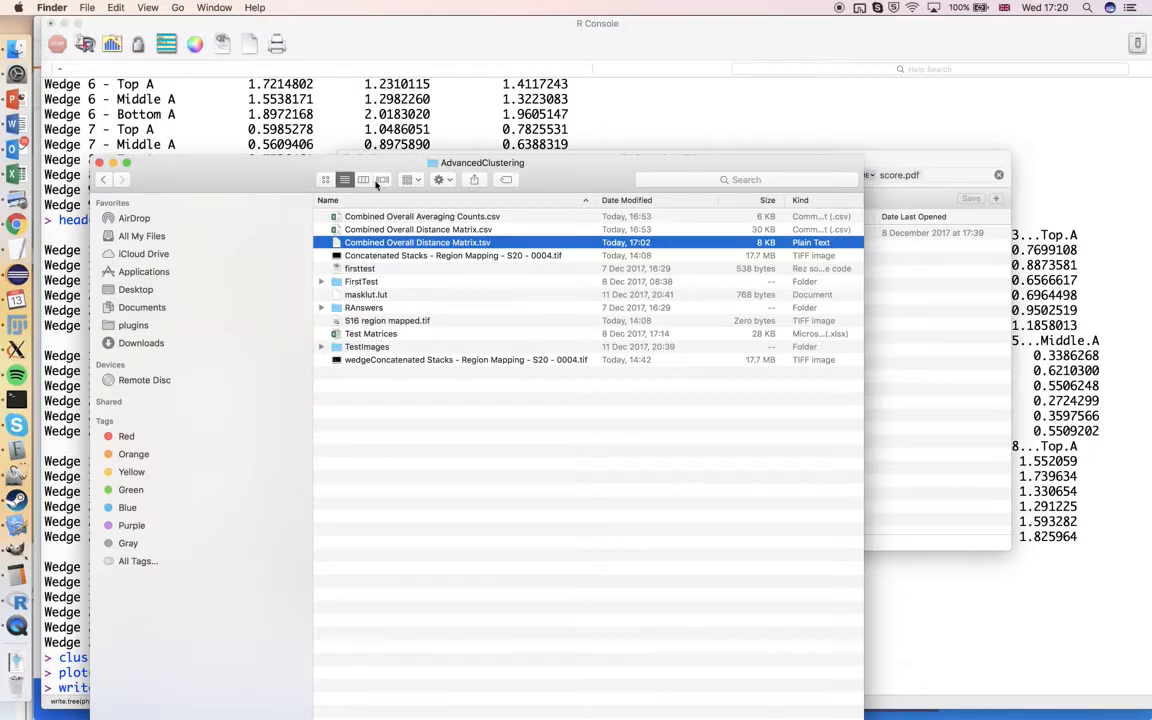
drag(366, 168, 640, 29)
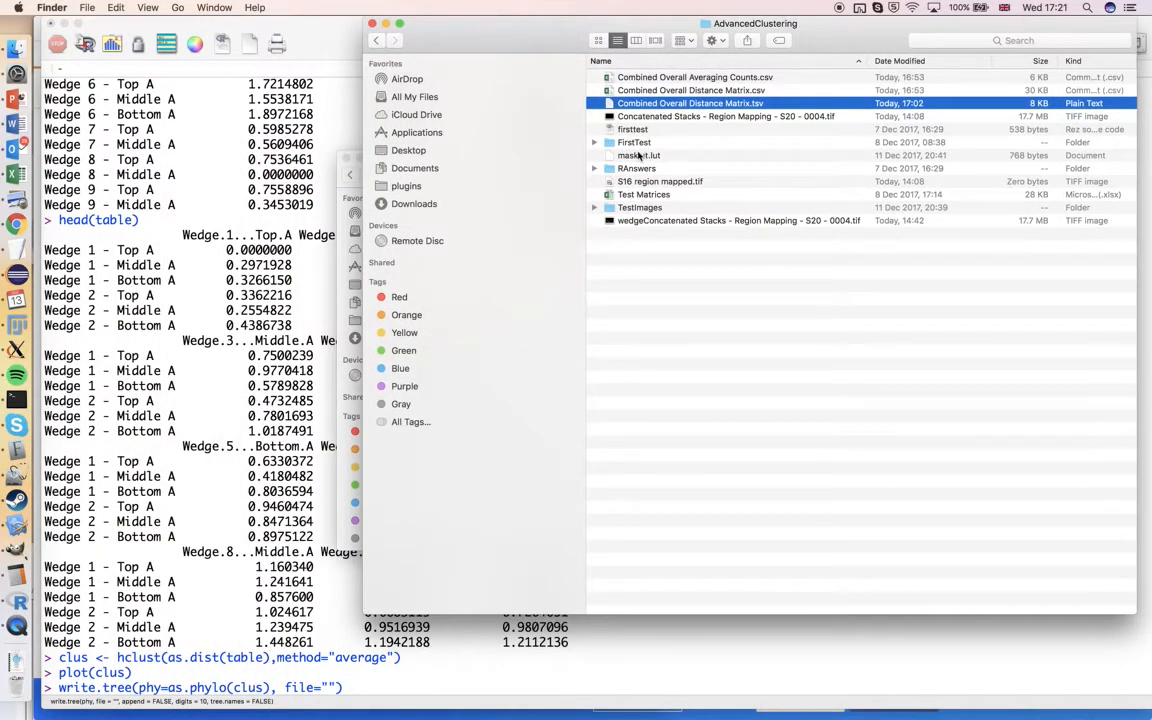
click(649, 156)
drag(649, 156, 335, 690)
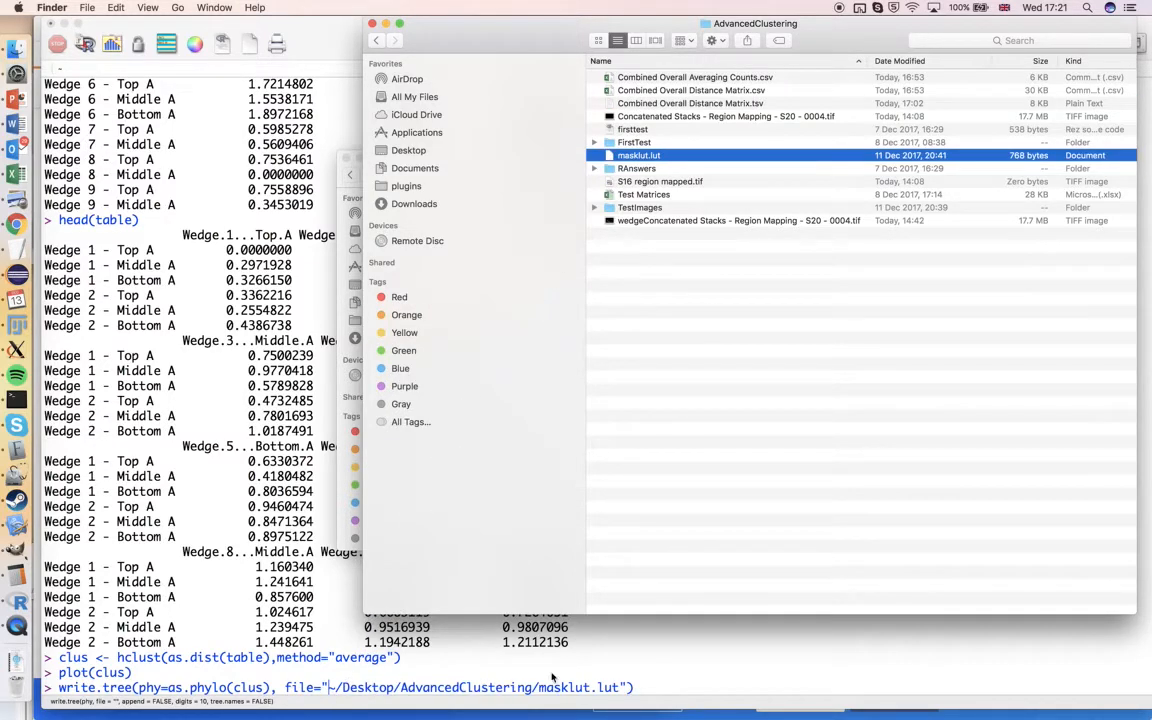
Change the file name in the path to tree.newick and run the write.tree command
click(620, 690)
drag(621, 689, 539, 687)
text(tree.newick)
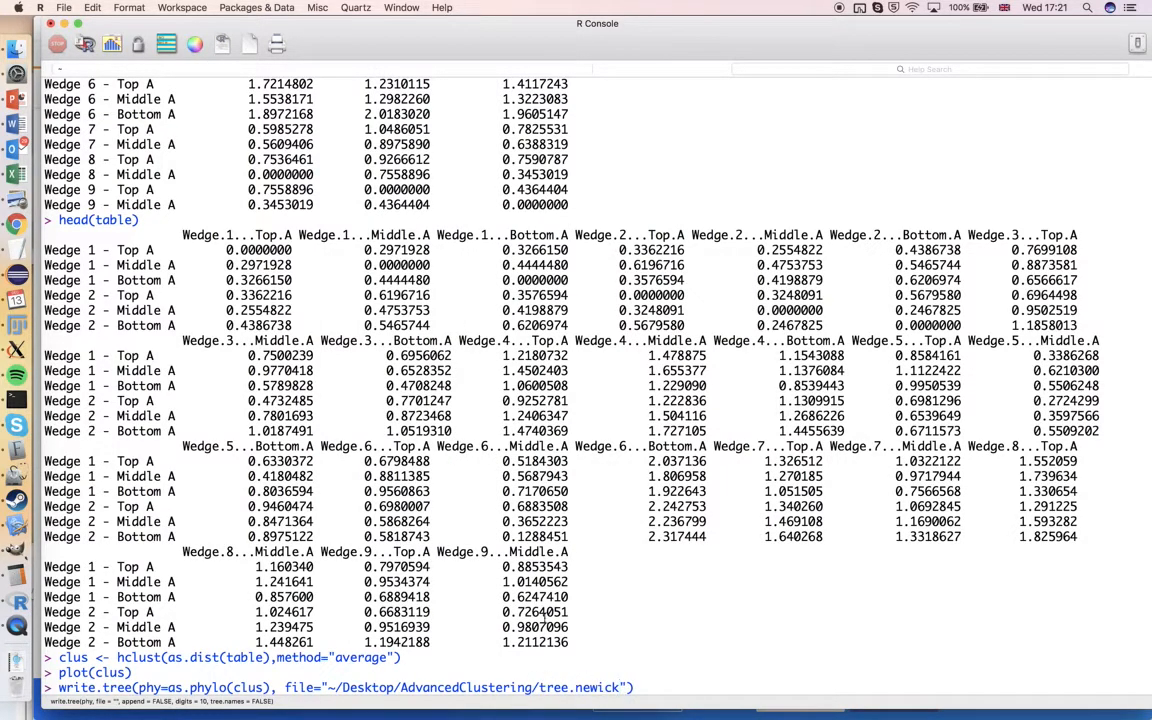
key(Return)
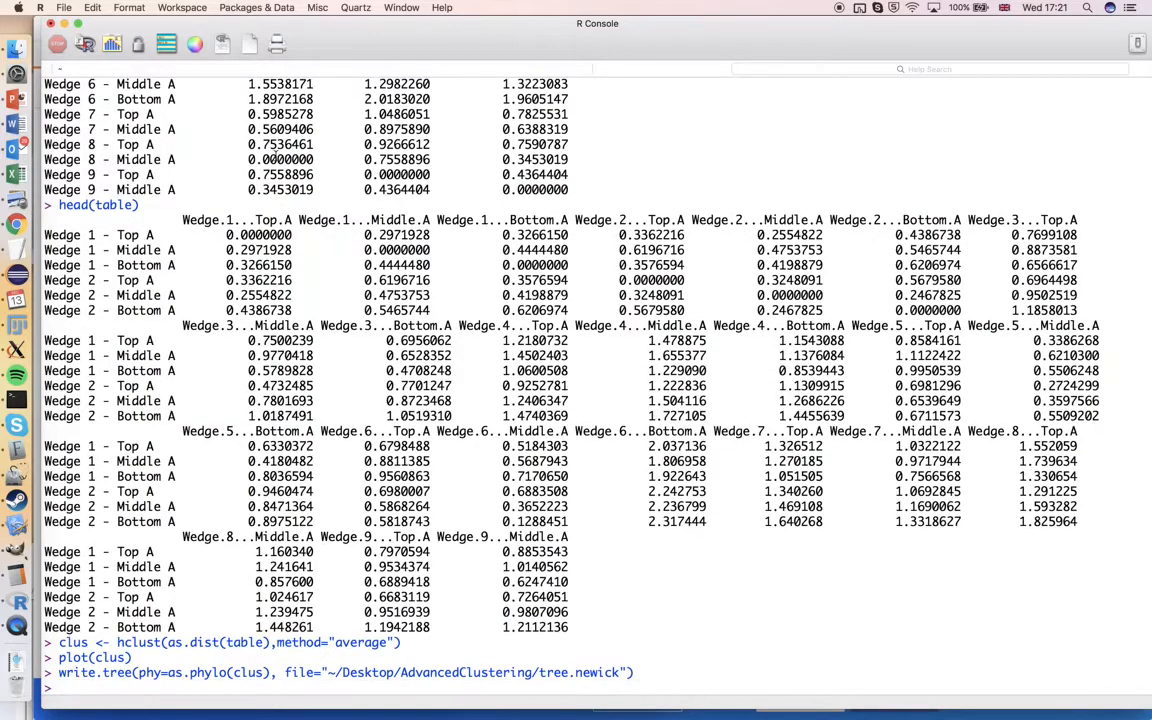
Open tree.newick from the AdvancedClustering folder in TextEdit, clear the untitled document out of the way and enlarge the window
click(16, 48)
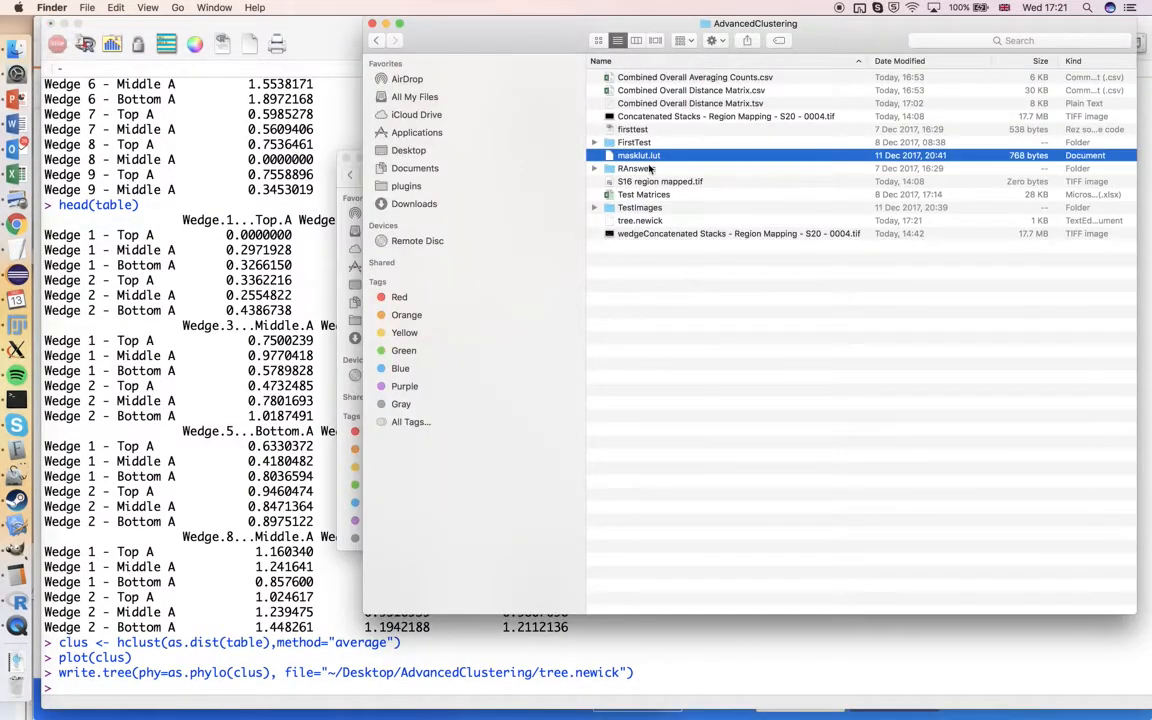
click(643, 222)
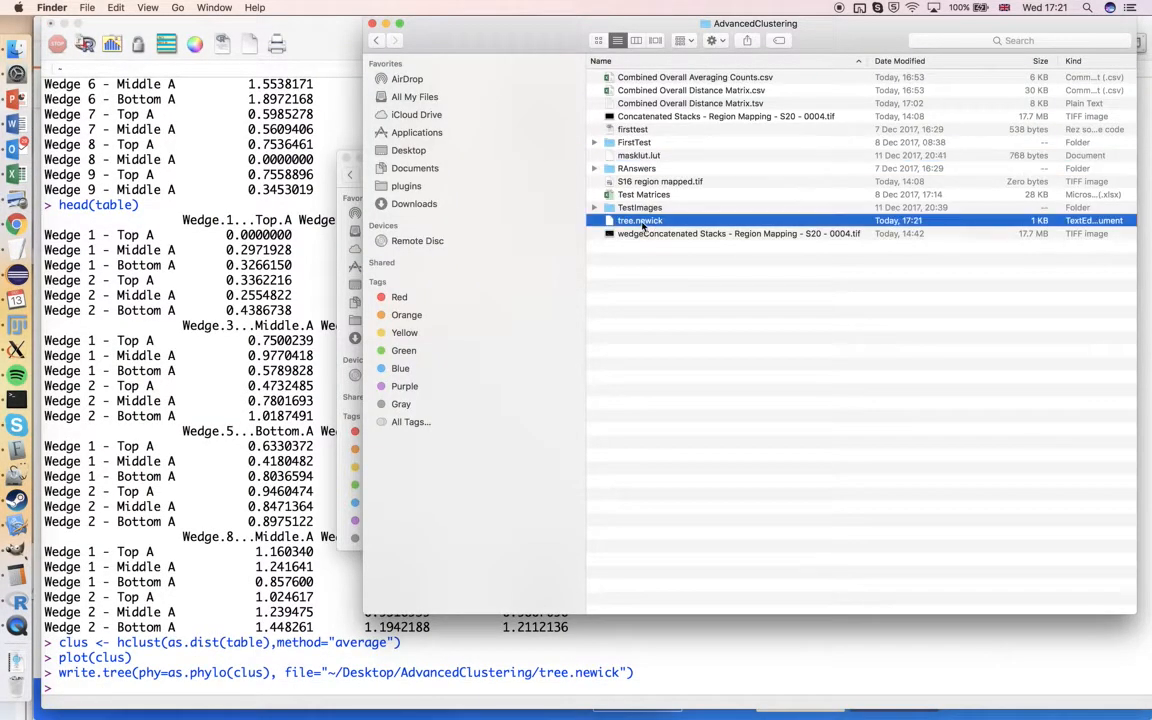
double_click(643, 222)
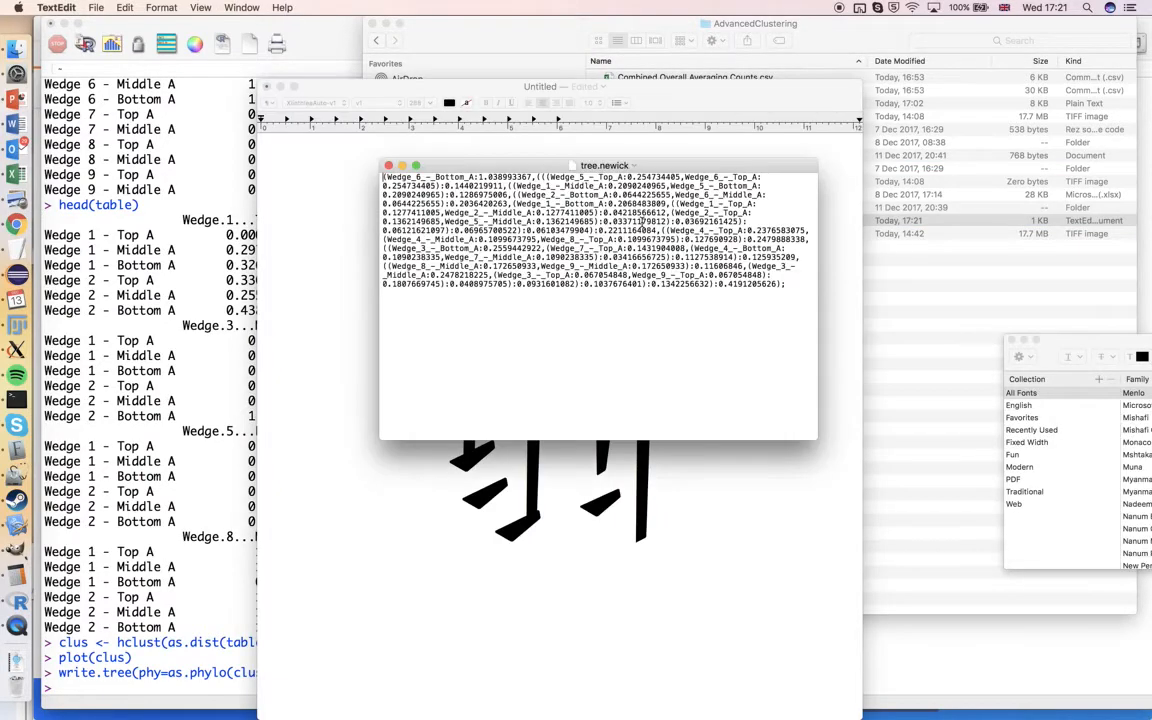
click(621, 90)
drag(621, 91, 596, 716)
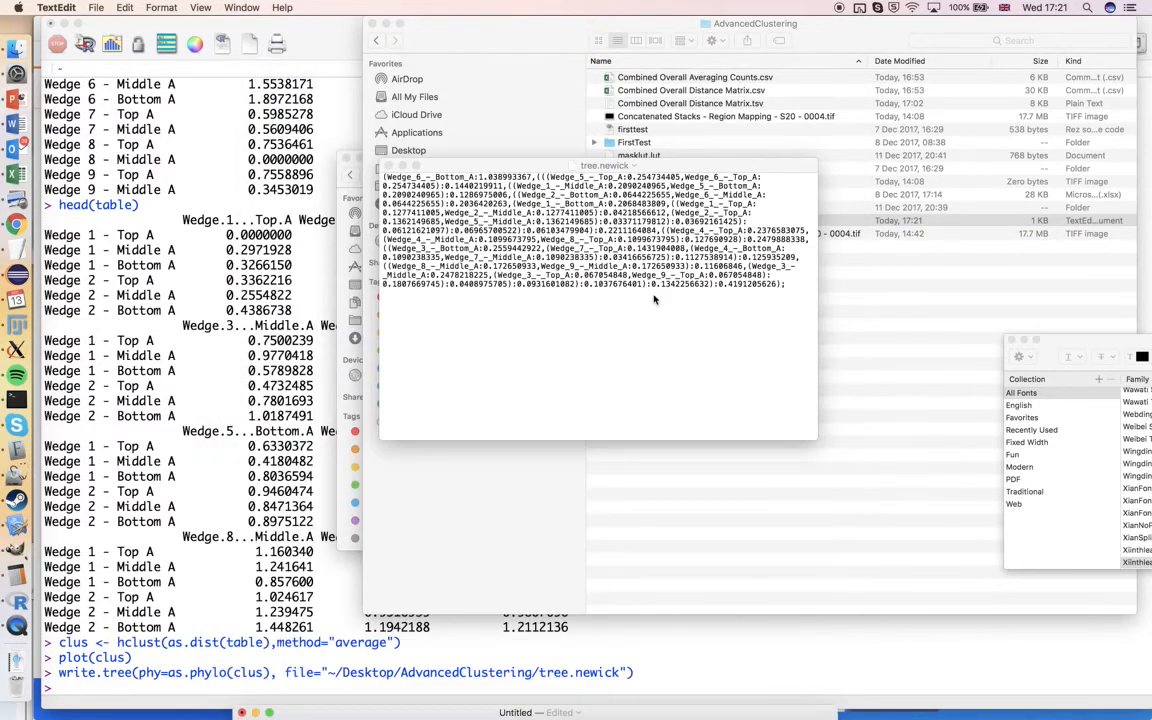
drag(687, 167, 605, 148)
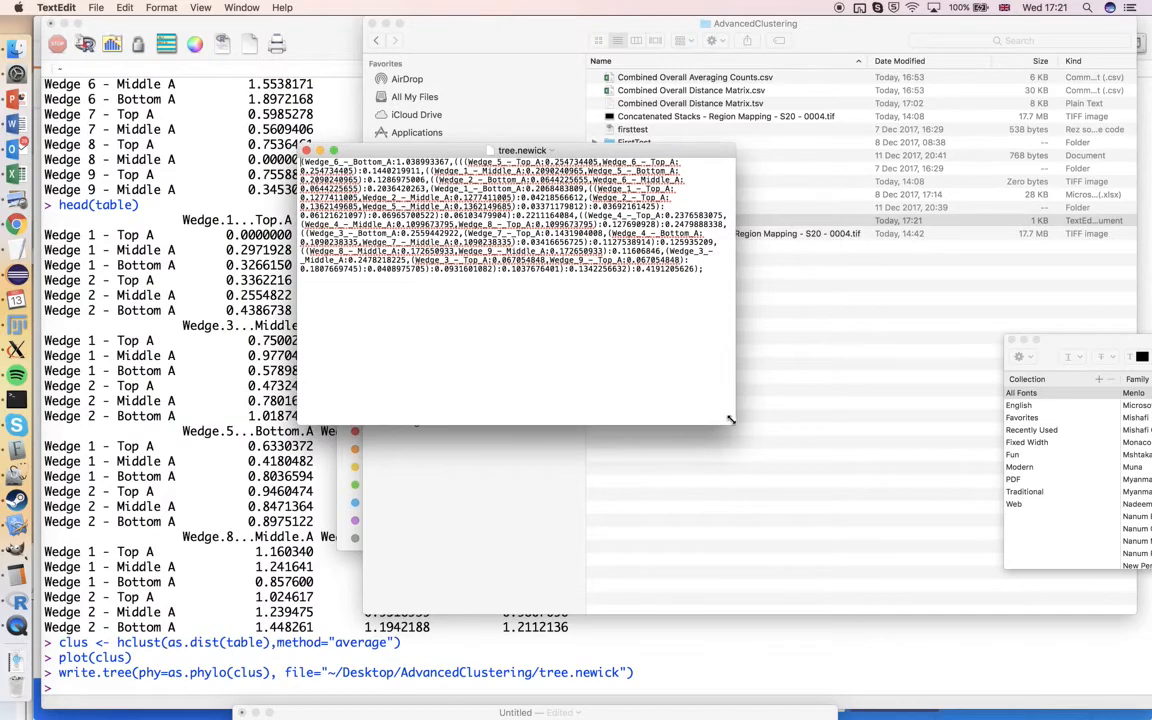
drag(734, 424, 942, 570)
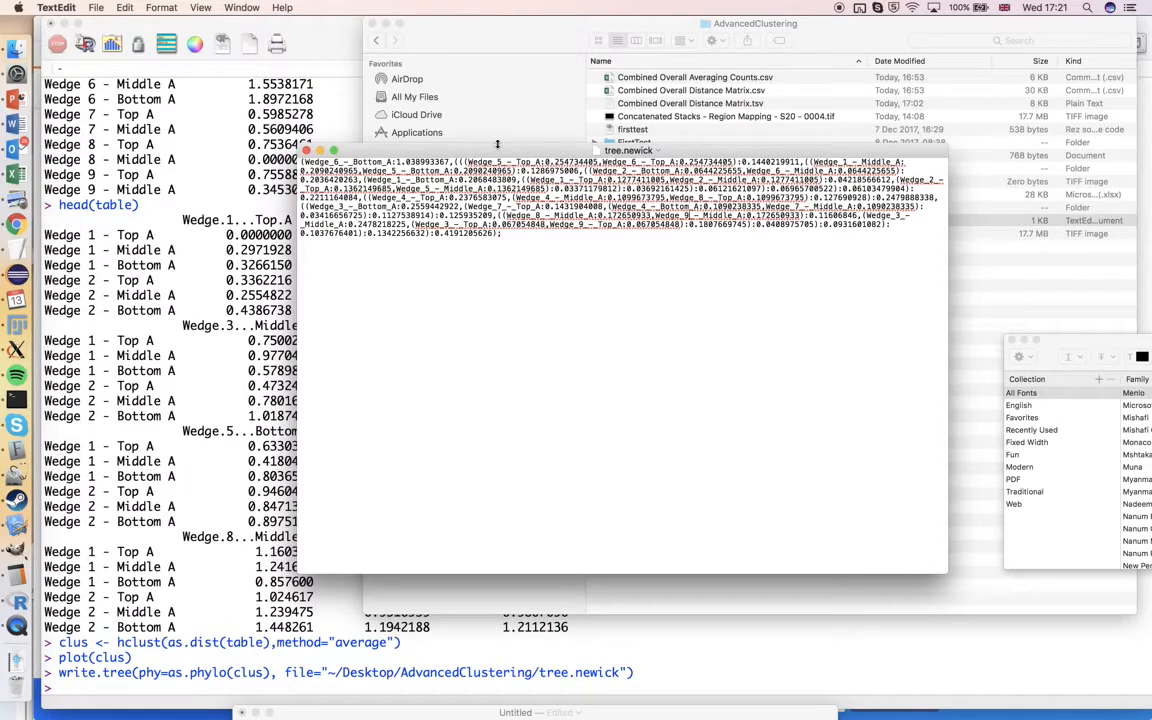
Turn off Check Spelling While Typing for the tree.newick document
click(124, 7)
mouse_move(196, 228)
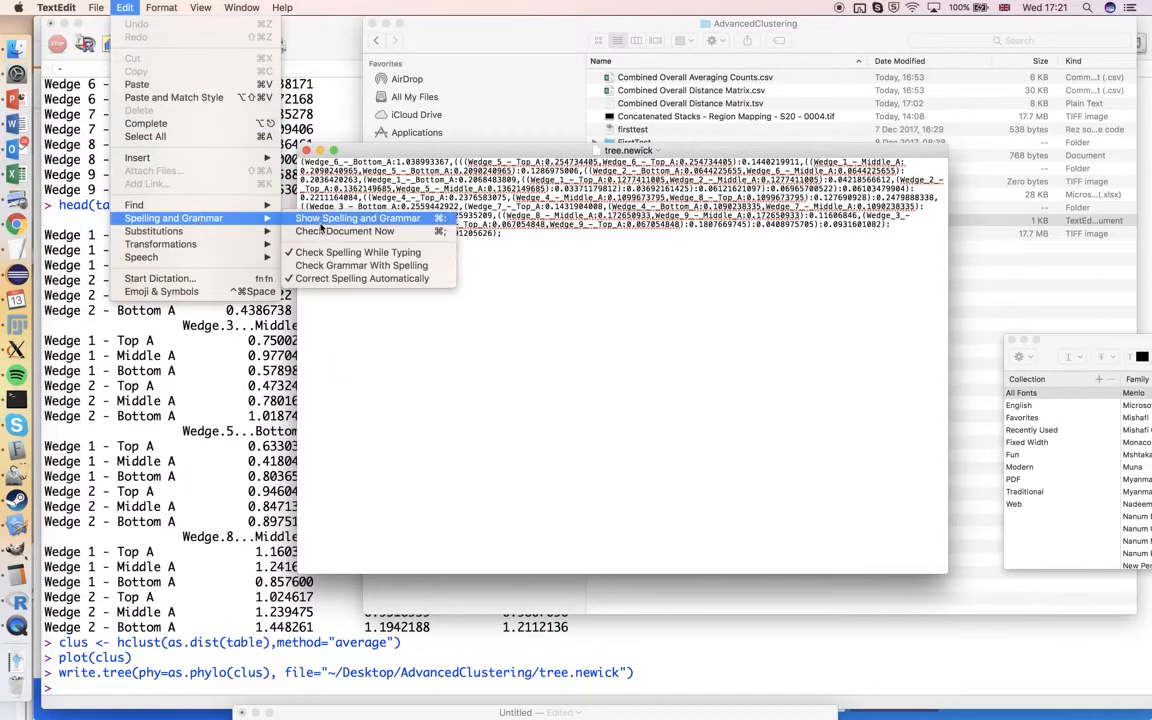
click(321, 255)
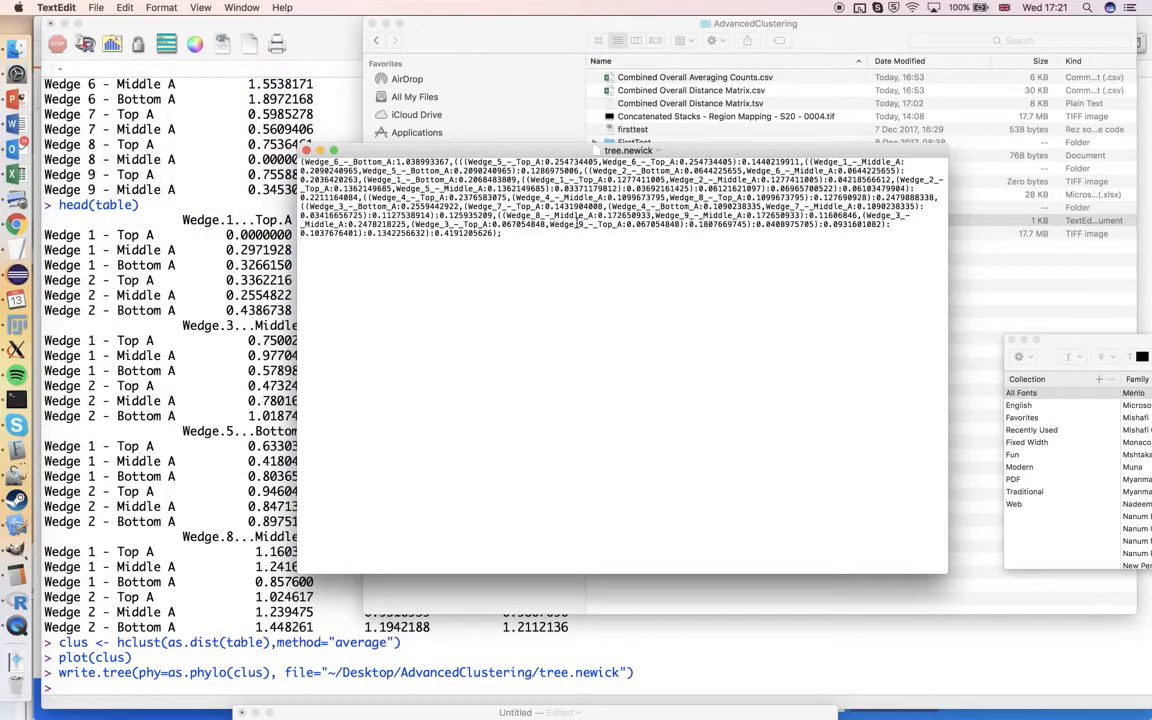
Replace all underscores in tree.newick with spaces and save the file
key(super+f)
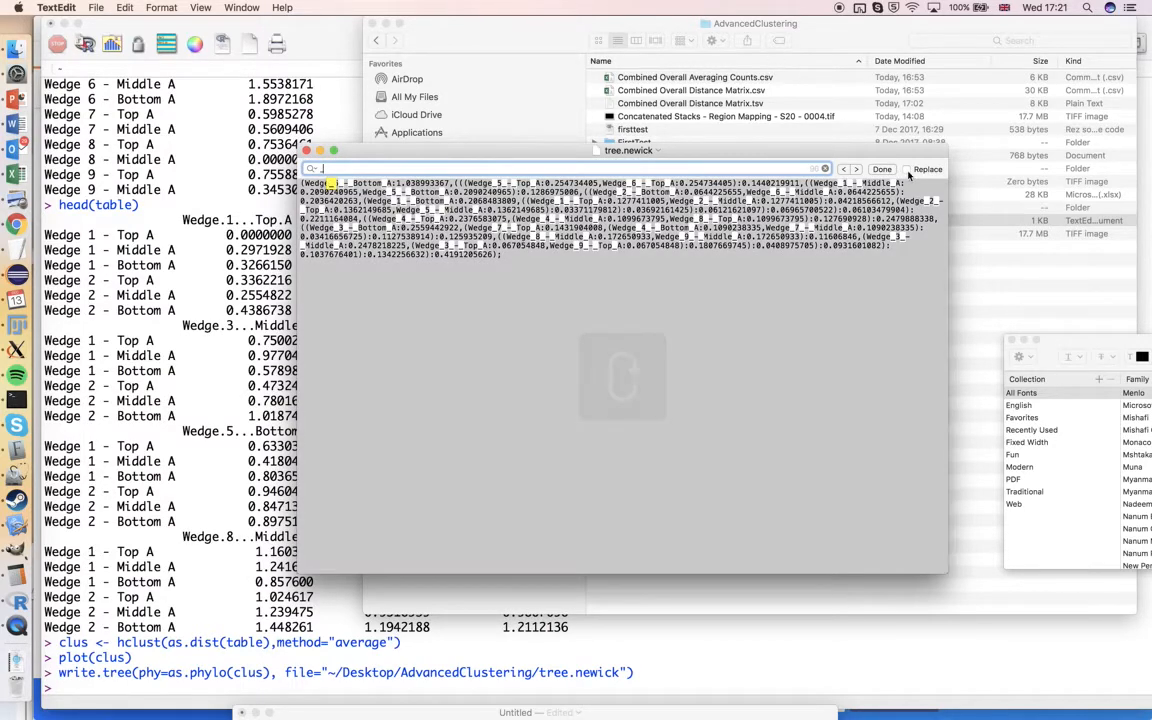
click(907, 170)
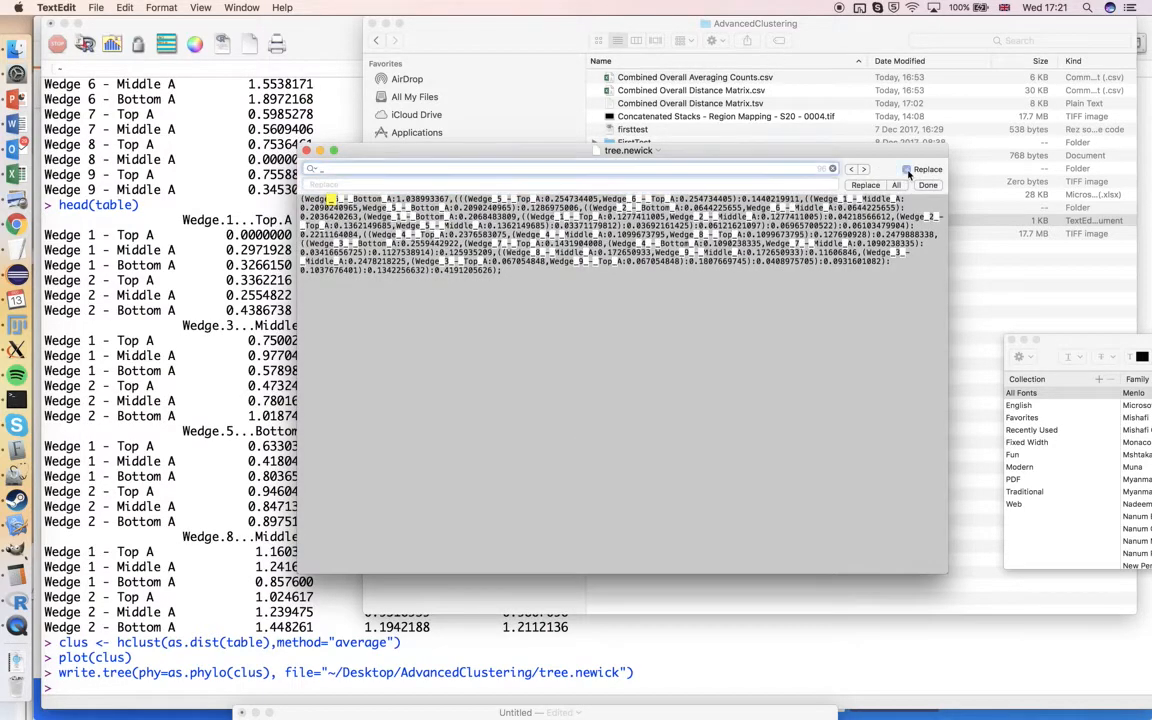
key(Tab)
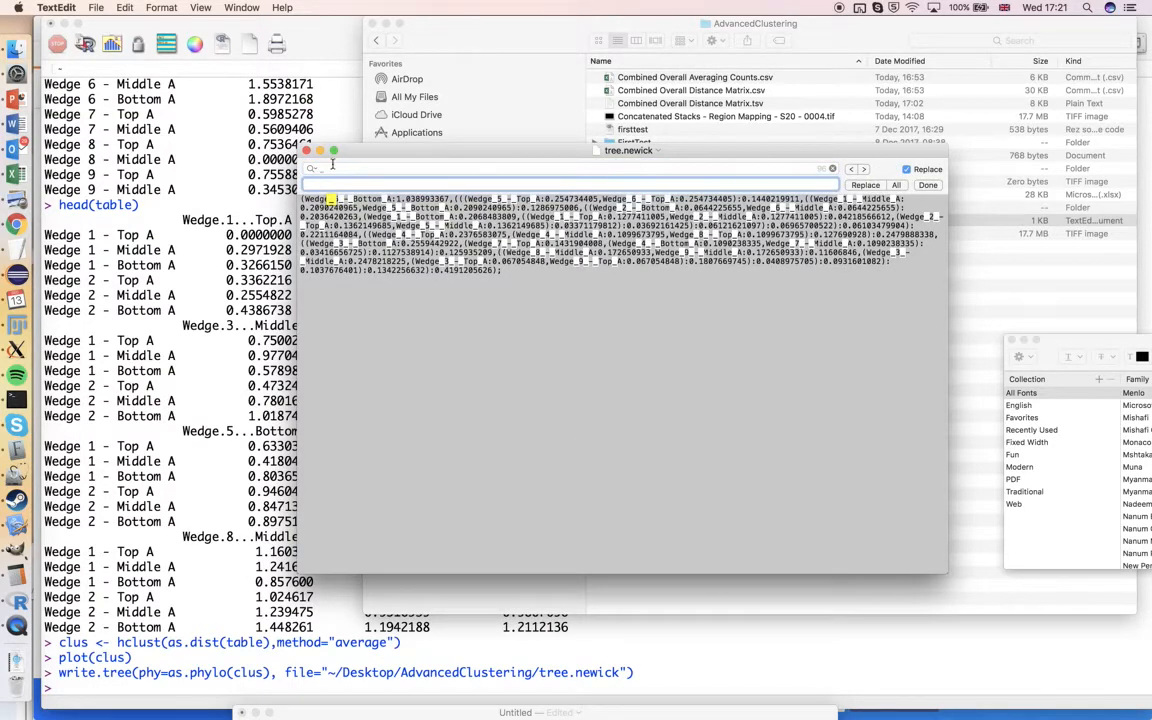
click(896, 185)
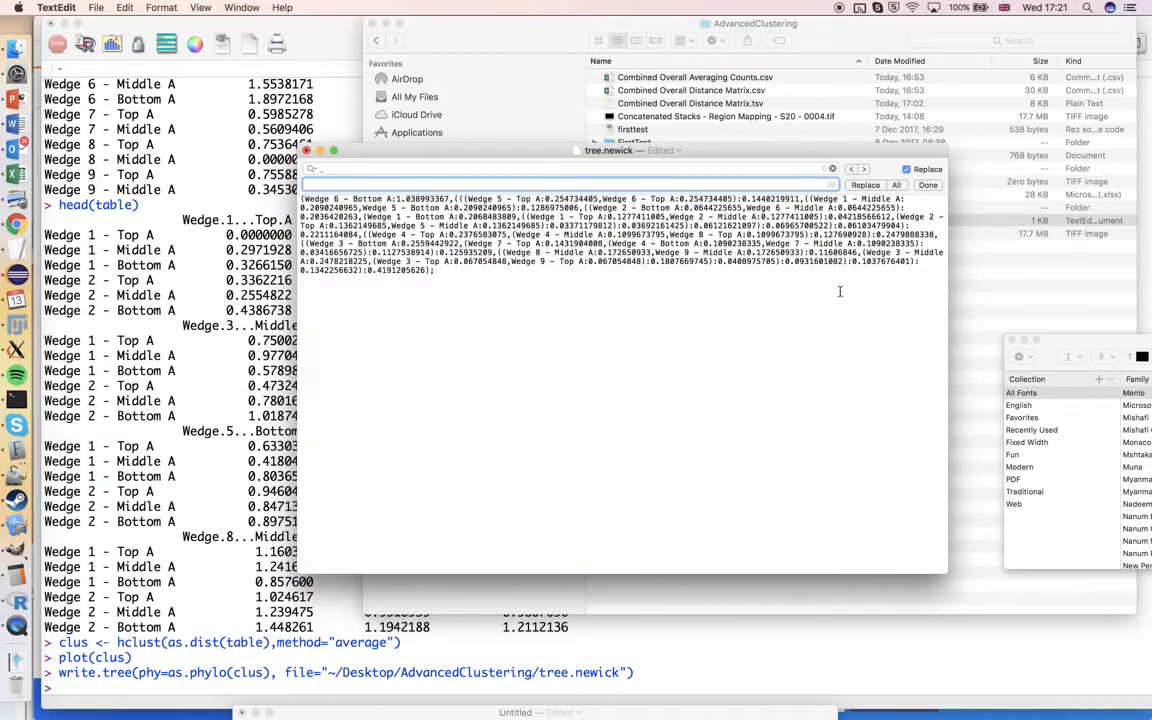
key(super+s)
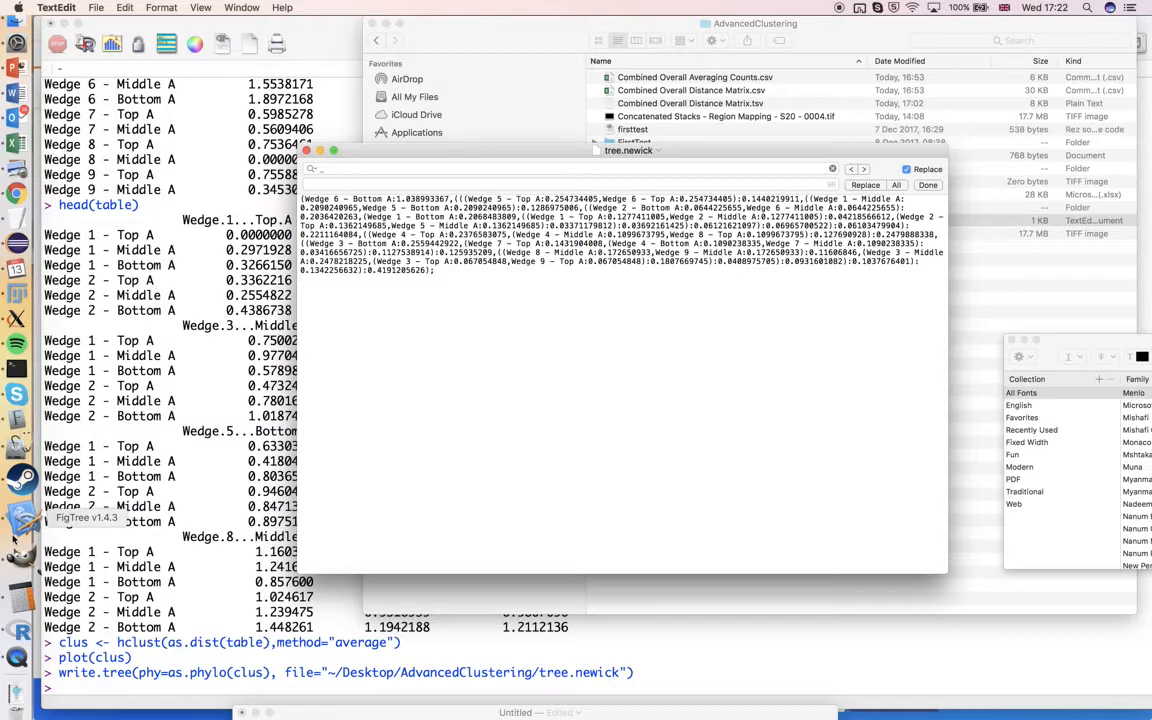
Switch to FigTree and open tree.newick from the AdvancedClustering folder
click(17, 474)
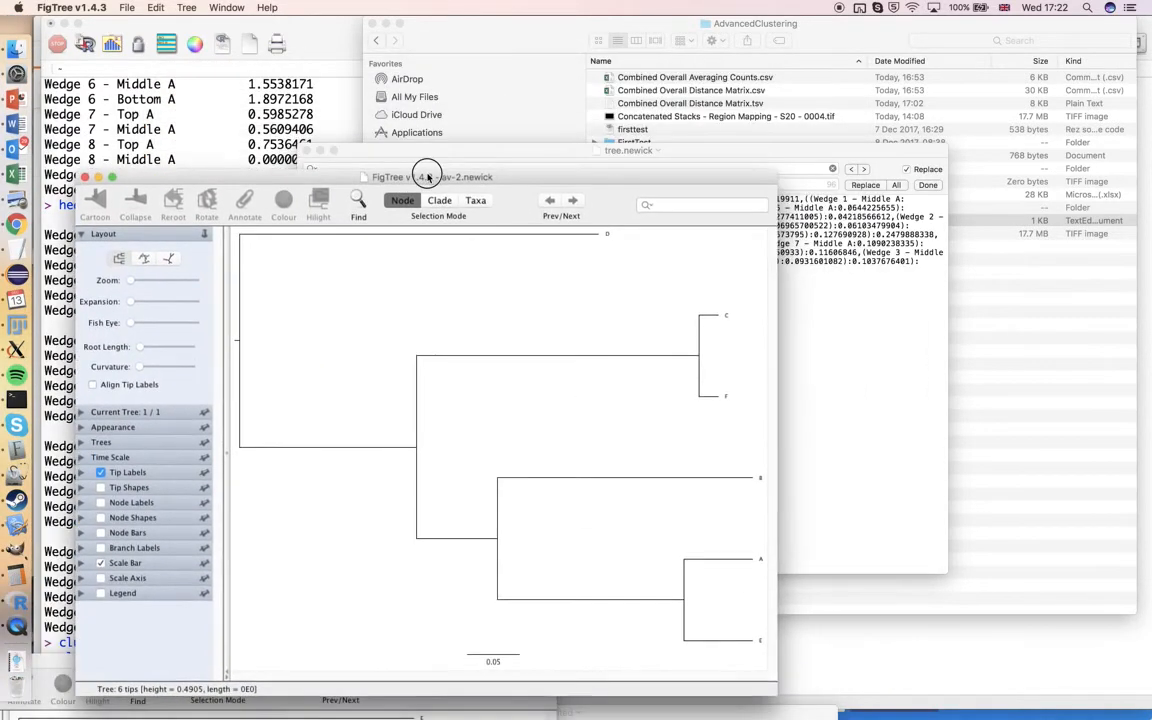
click(127, 7)
click(122, 38)
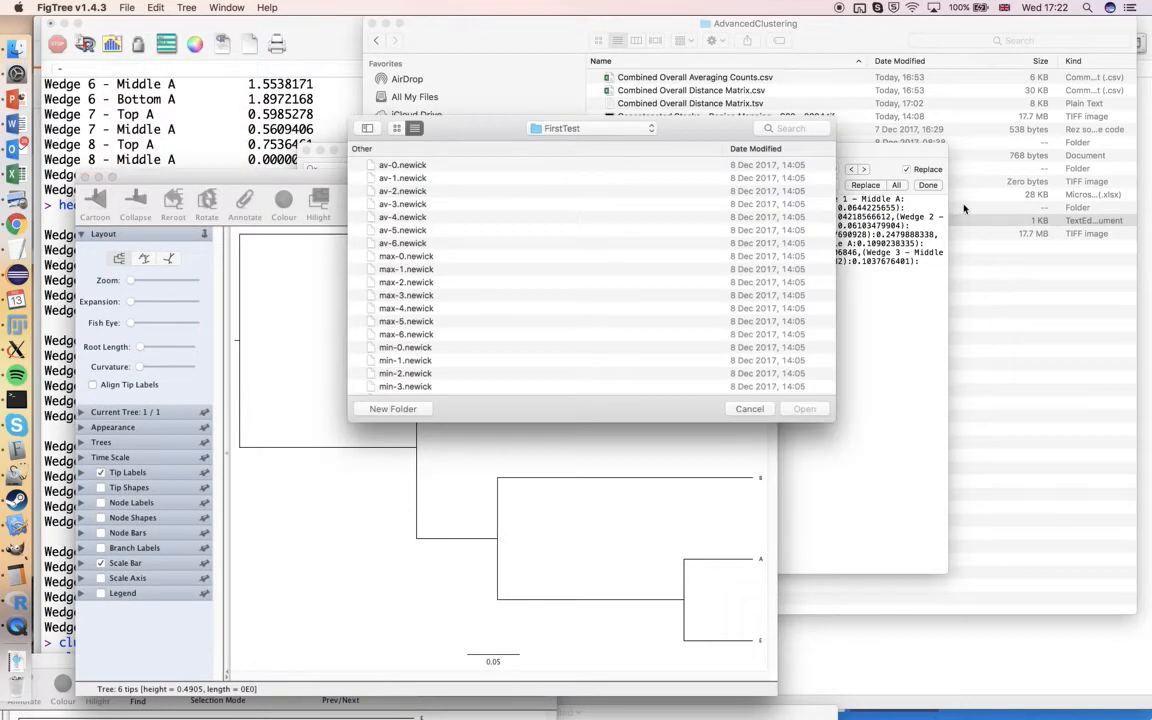
click(992, 224)
drag(709, 247, 709, 248)
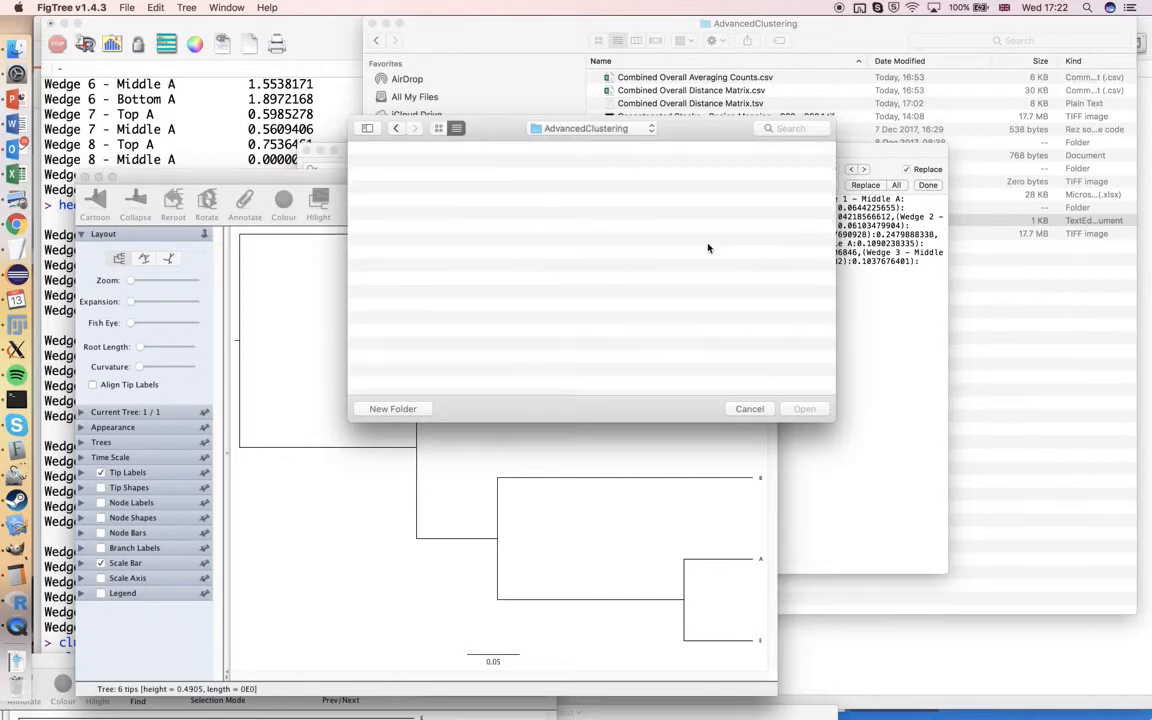
scroll(594, 313, down, 3)
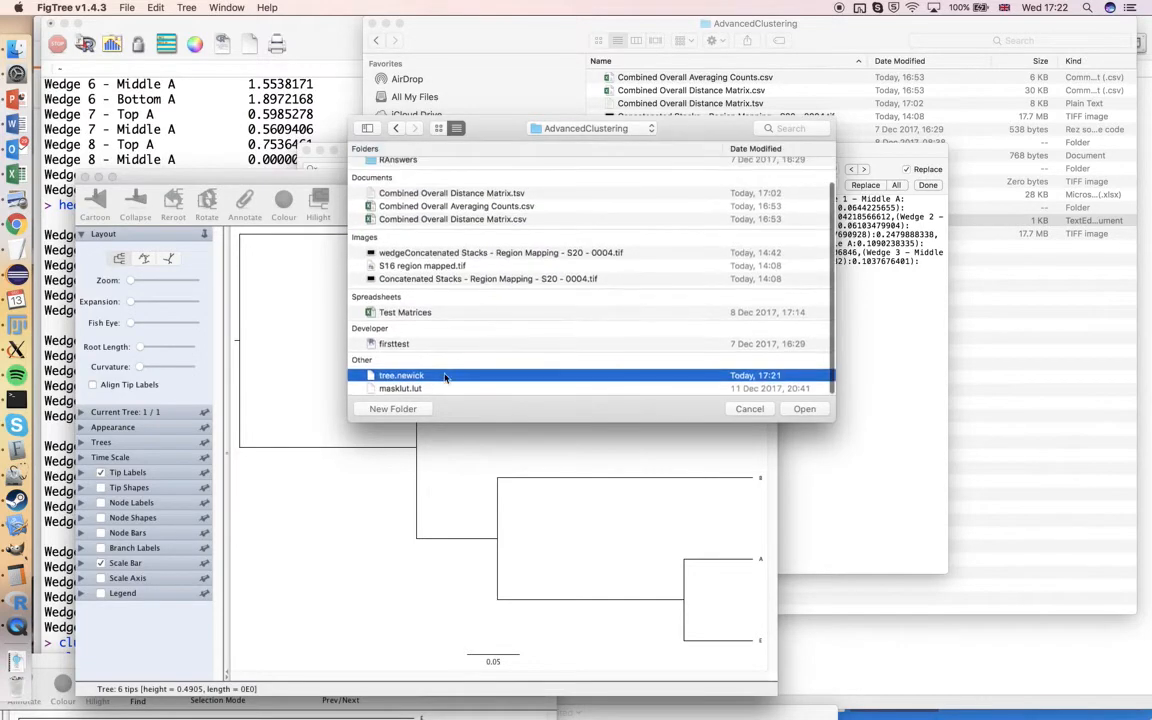
click(804, 408)
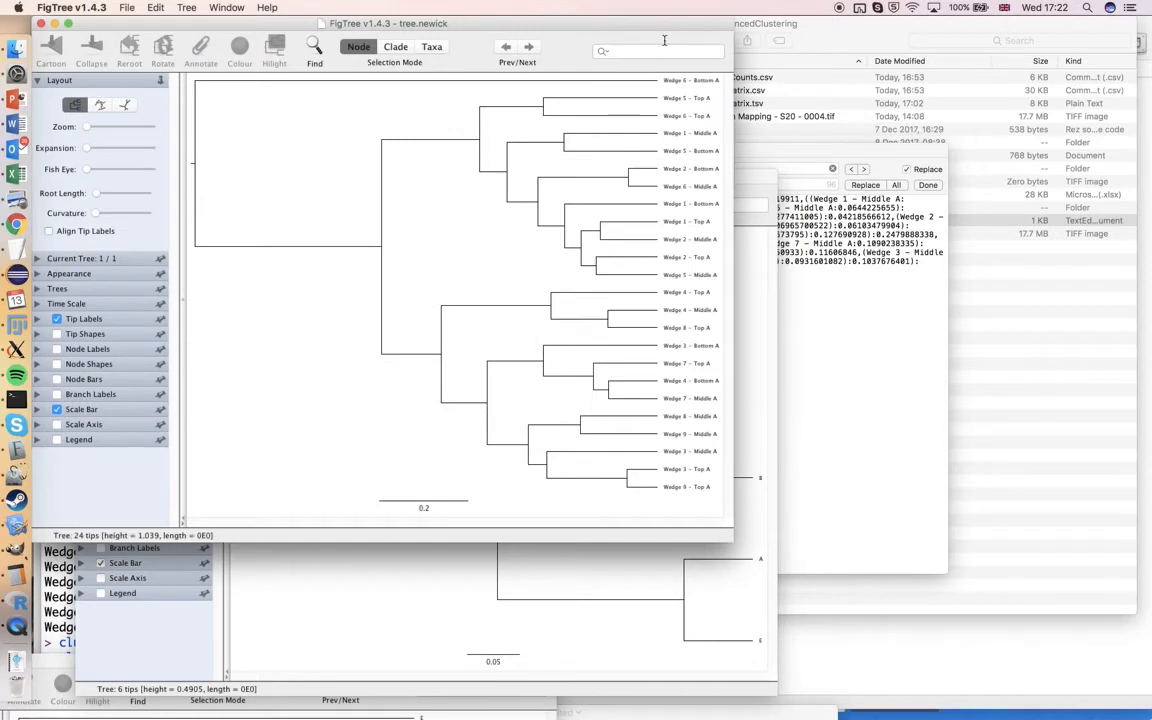
Reposition and enlarge the tree.newick window, try the polar layout, and display the tree in the radial layout
drag(661, 31, 738, 57)
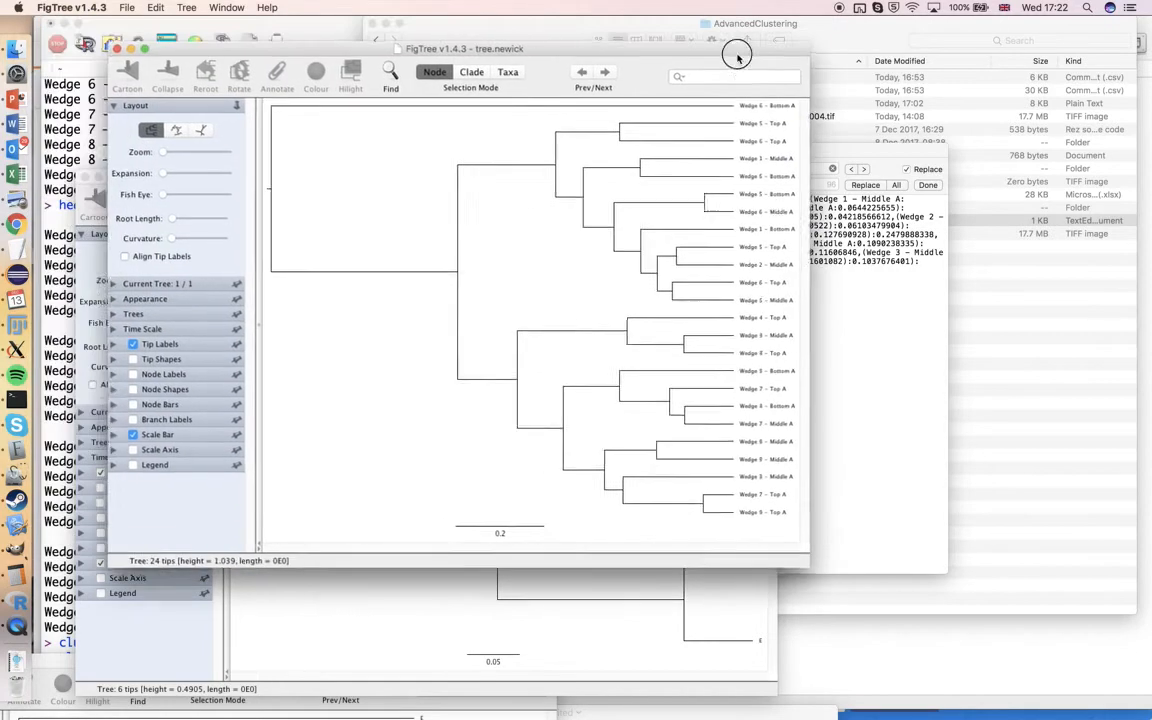
drag(812, 565, 1055, 672)
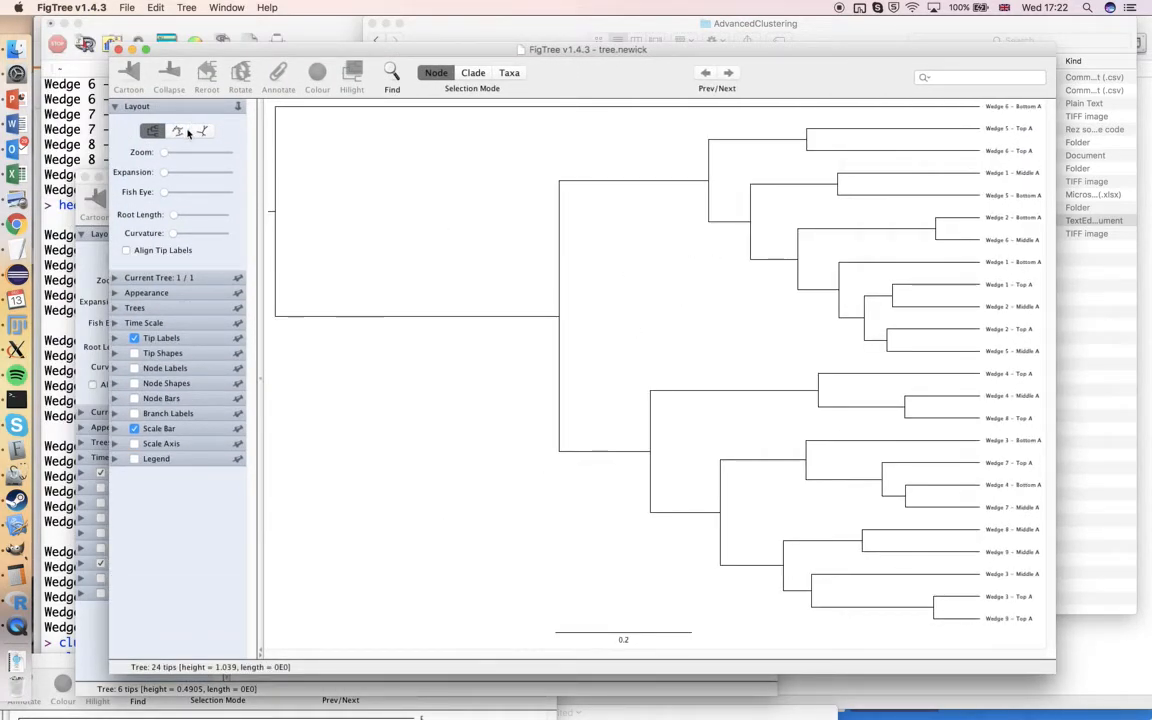
click(180, 133)
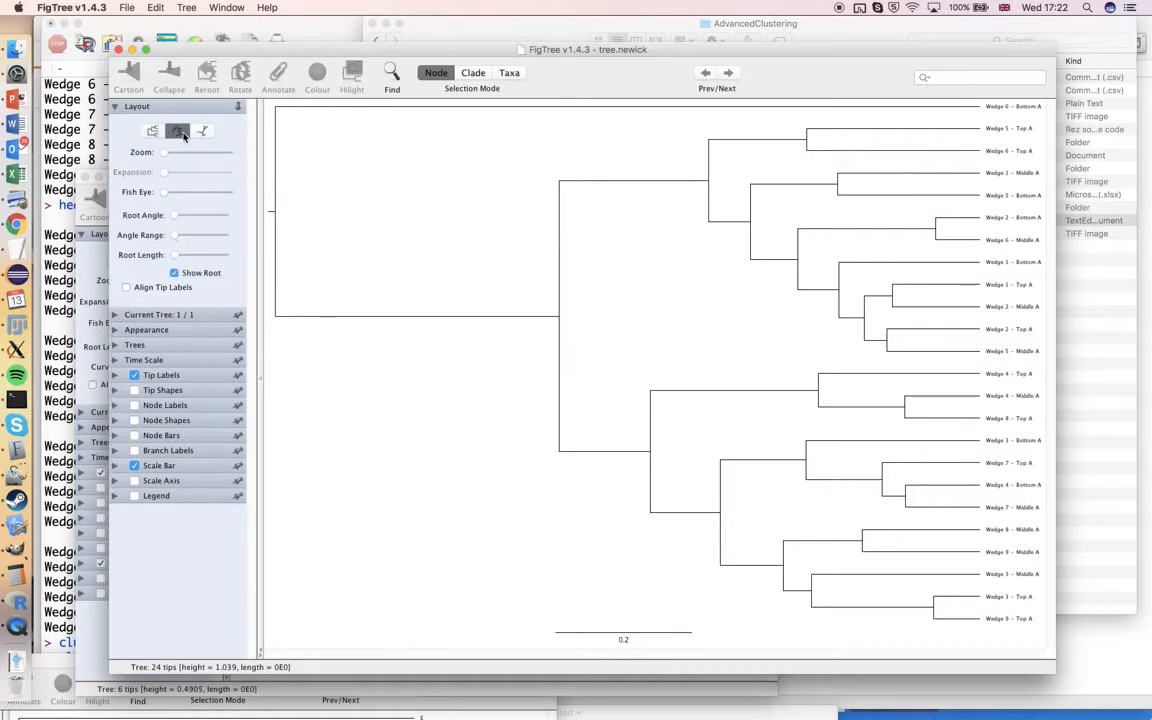
click(202, 131)
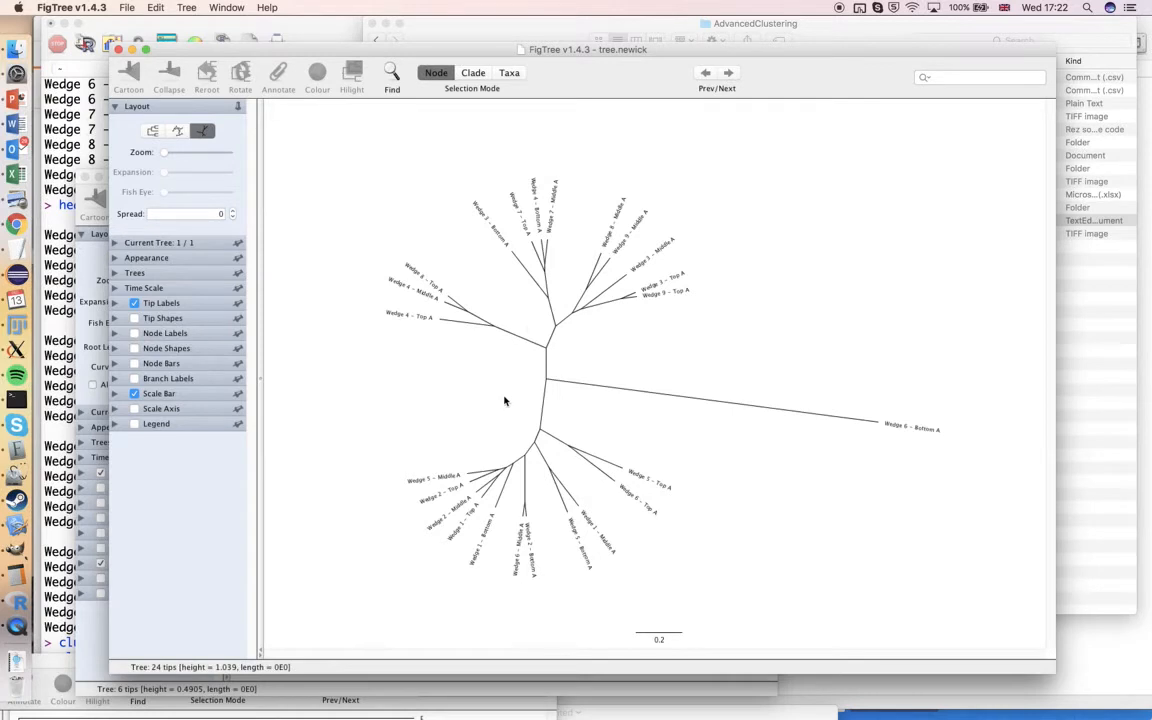
Set the tip label font size to 11 and the radial layout's spread to 65
click(114, 333)
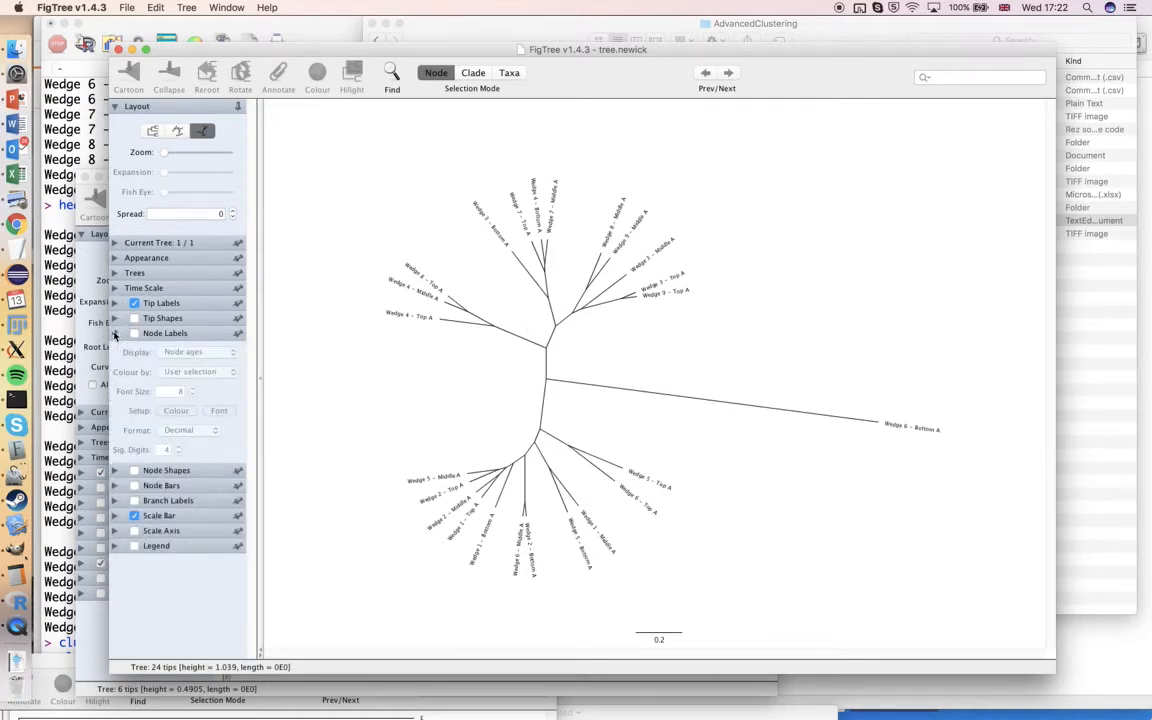
click(114, 333)
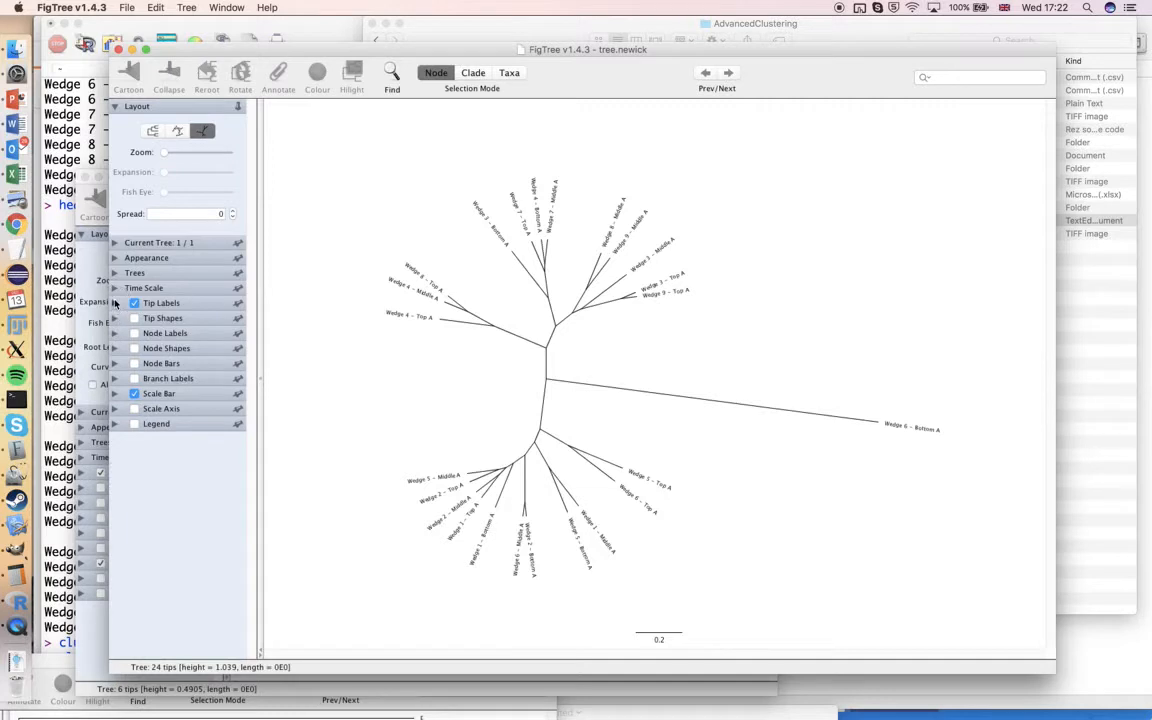
click(115, 303)
click(190, 358)
click(190, 358)
click(190, 358)
click(190, 358)
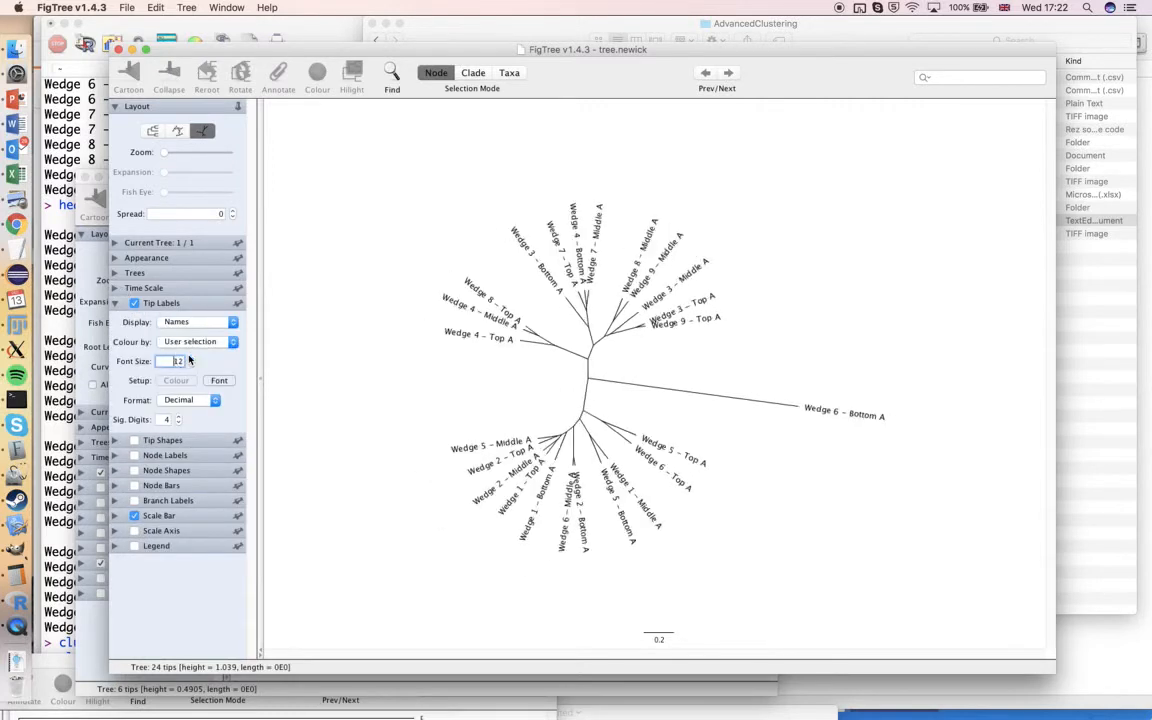
click(190, 363)
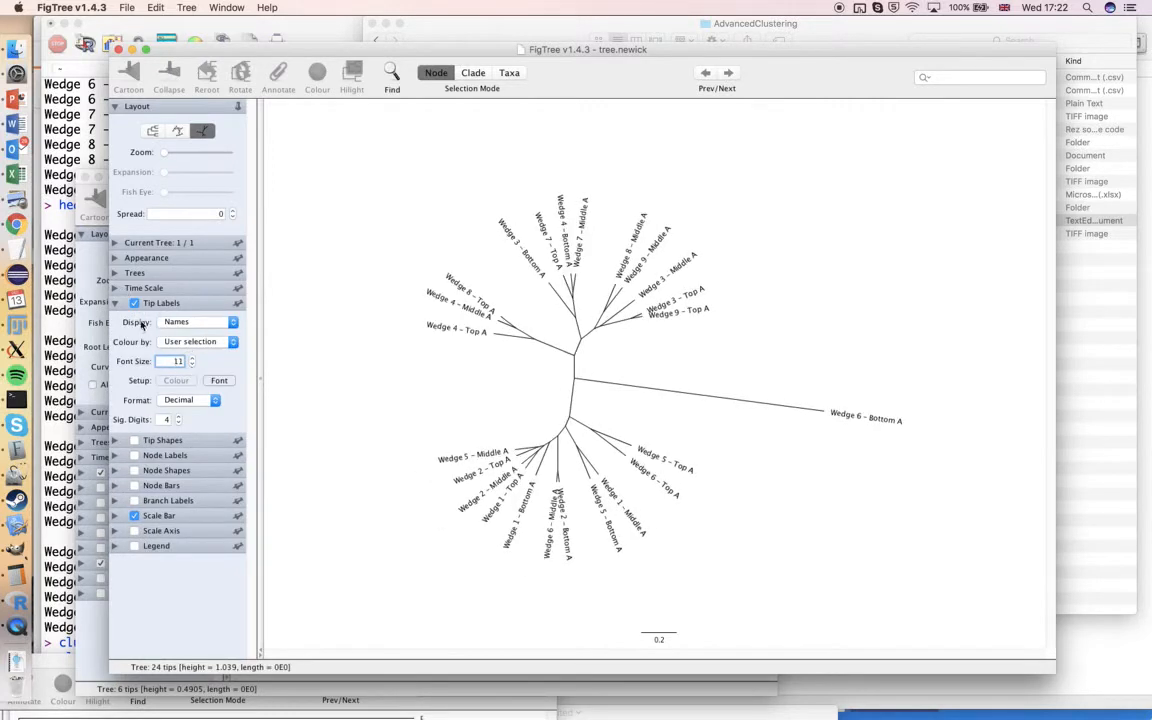
click(115, 303)
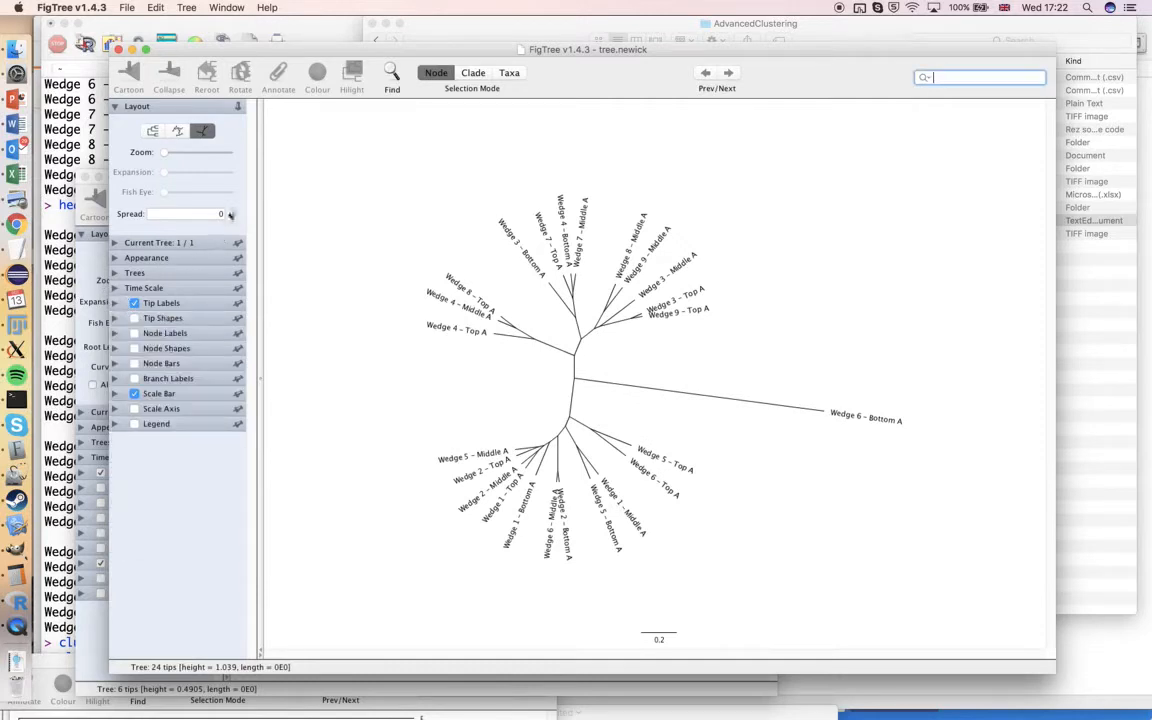
click(231, 212)
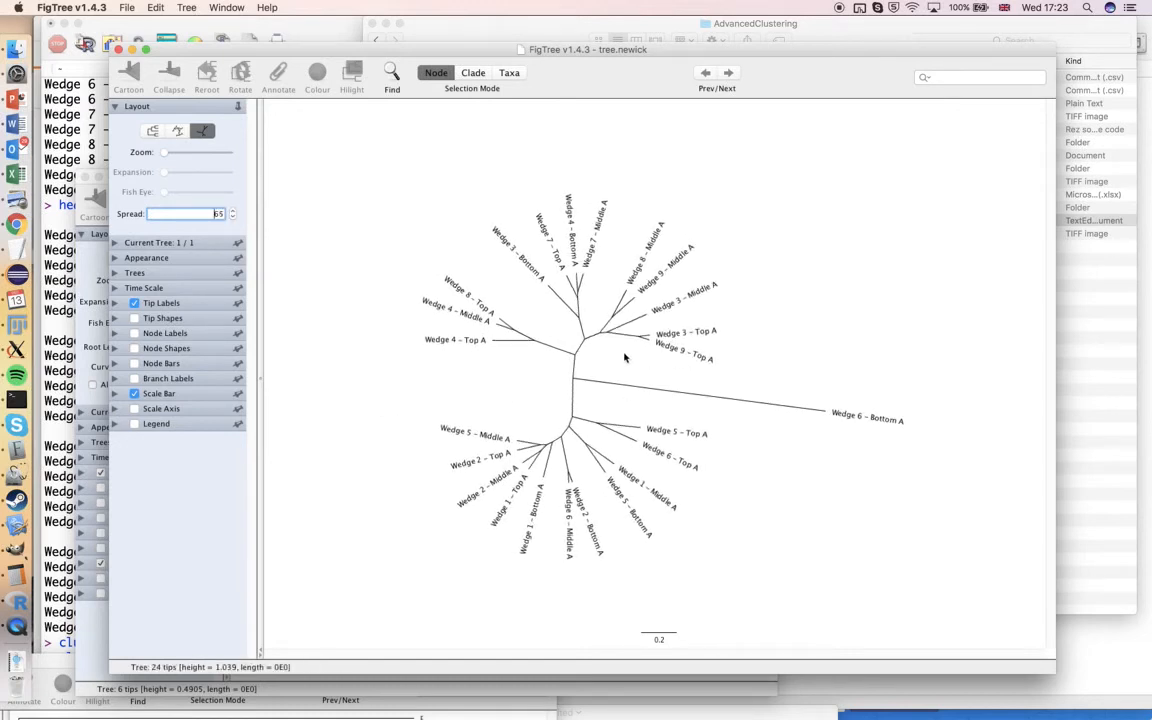
Select the Middle A tip branches of Wedges 1, 2, 3, 4, 5, 7, 8 and 9 and colour them bright red
click(588, 287)
click(581, 282)
click(593, 270)
click(581, 282)
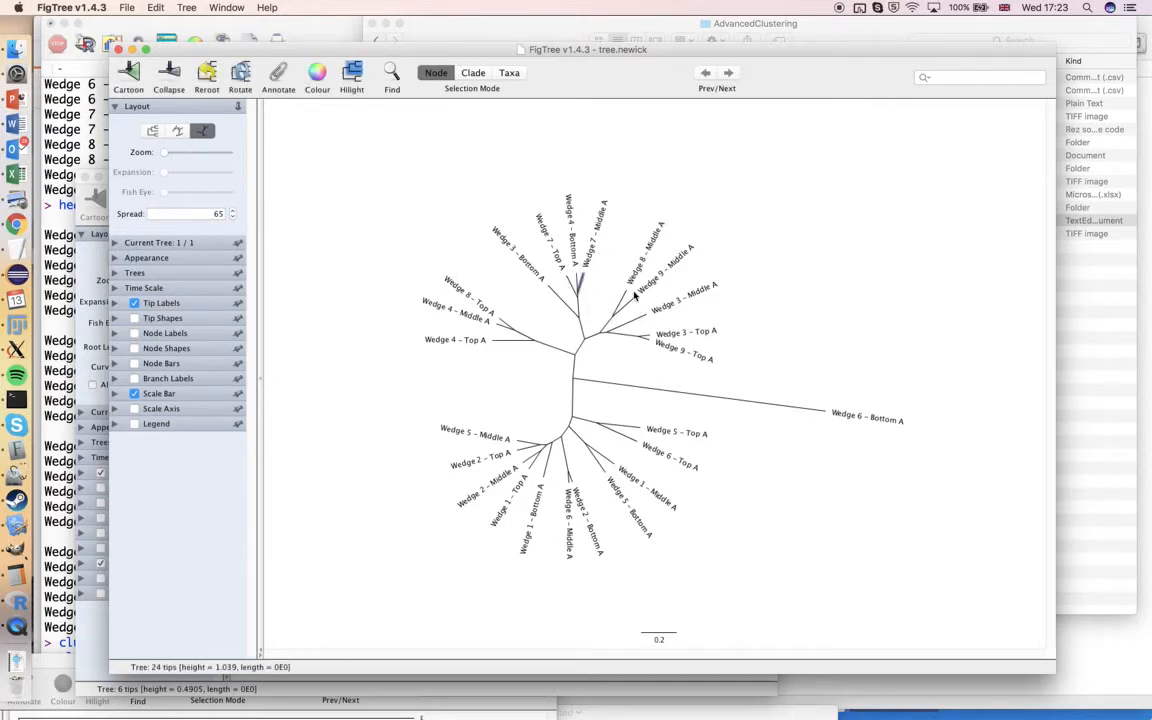
shift+click(624, 300)
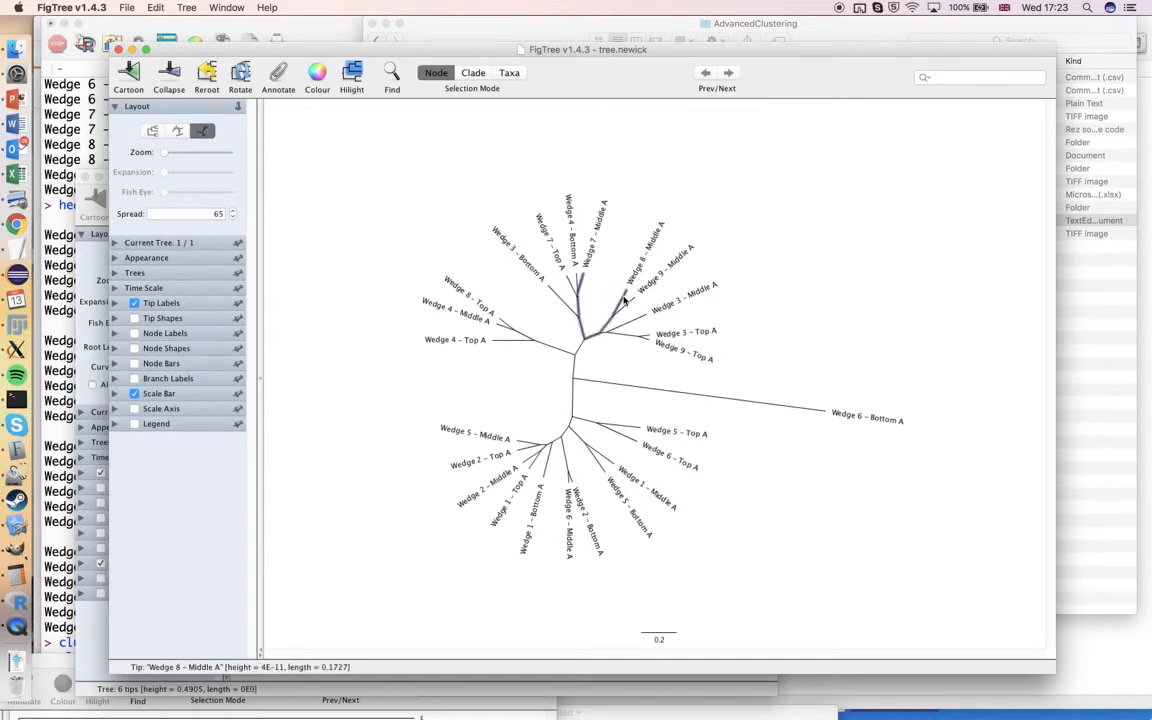
click(628, 304)
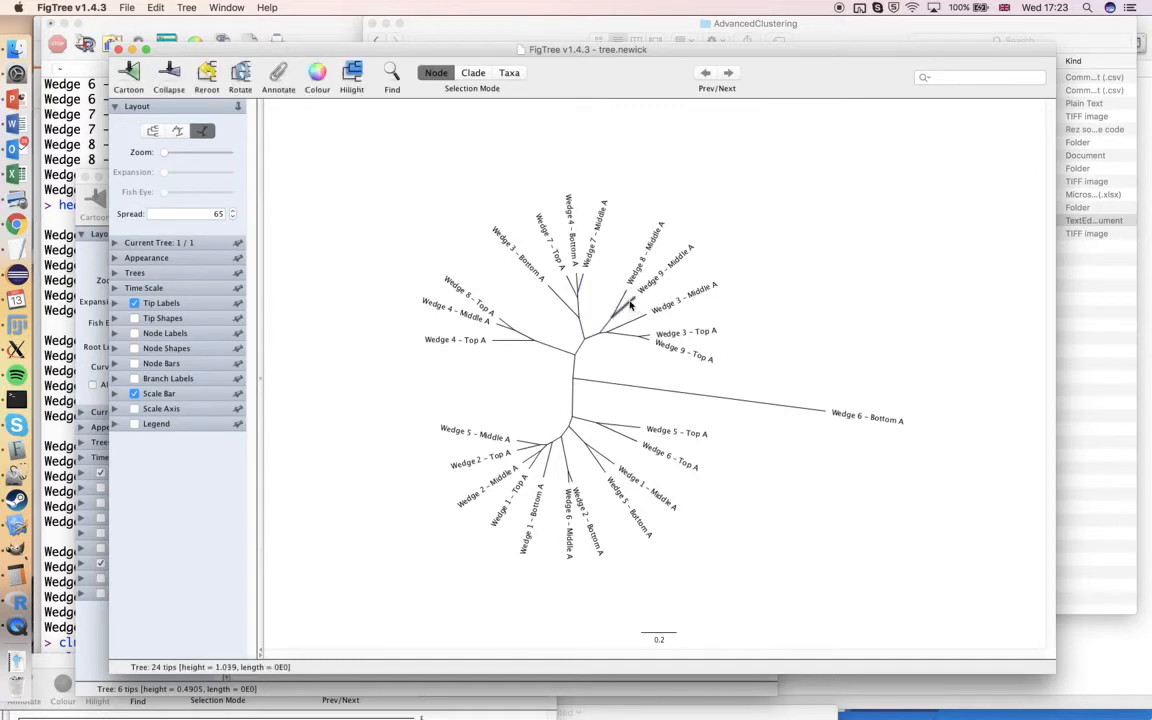
shift+click(580, 284)
shift+click(648, 316)
shift+click(451, 292)
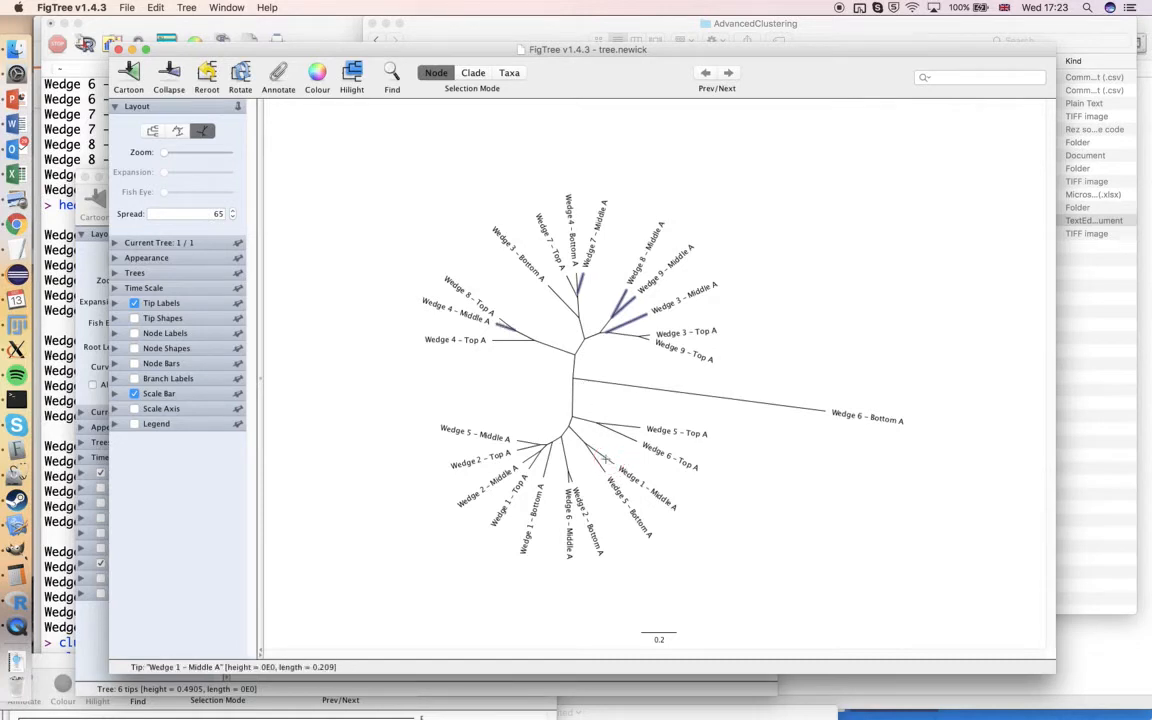
shift+click(604, 458)
shift+click(527, 457)
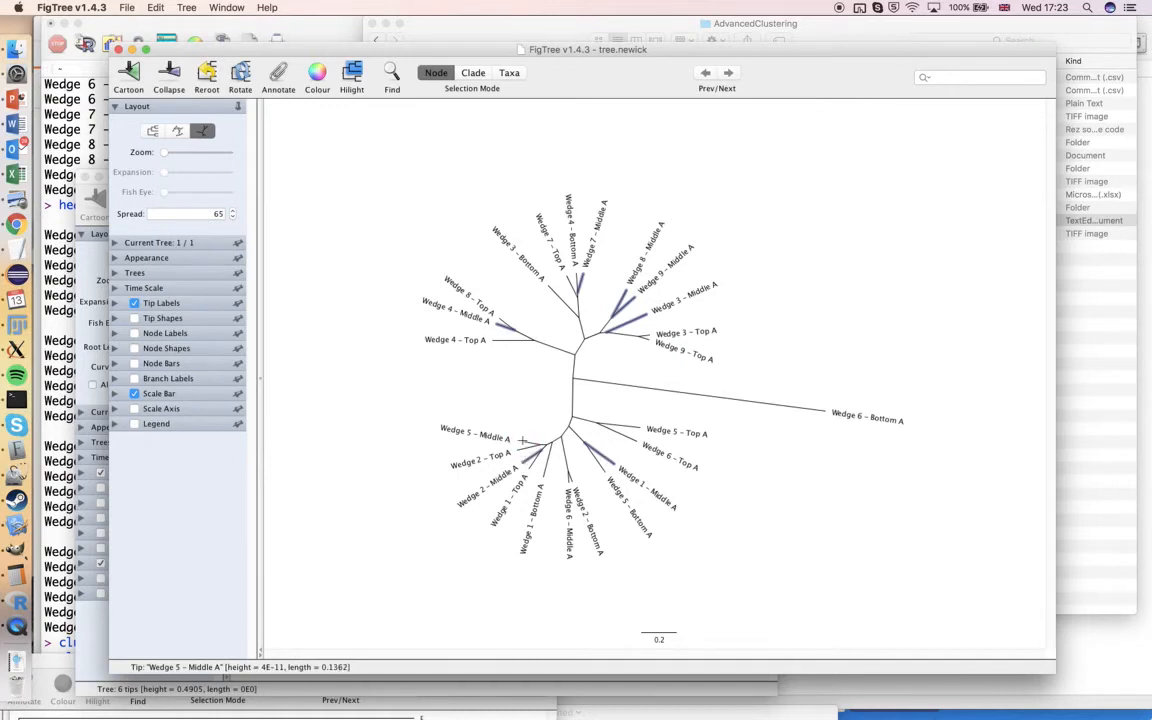
shift+click(521, 440)
click(315, 73)
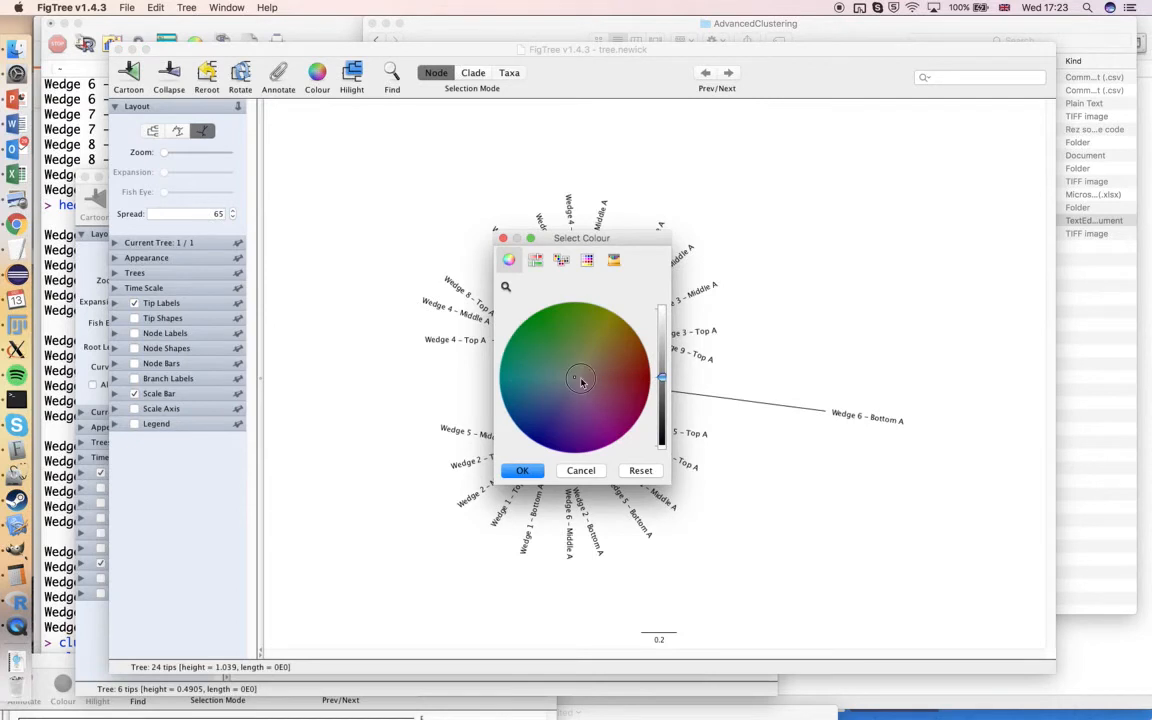
drag(662, 377, 662, 314)
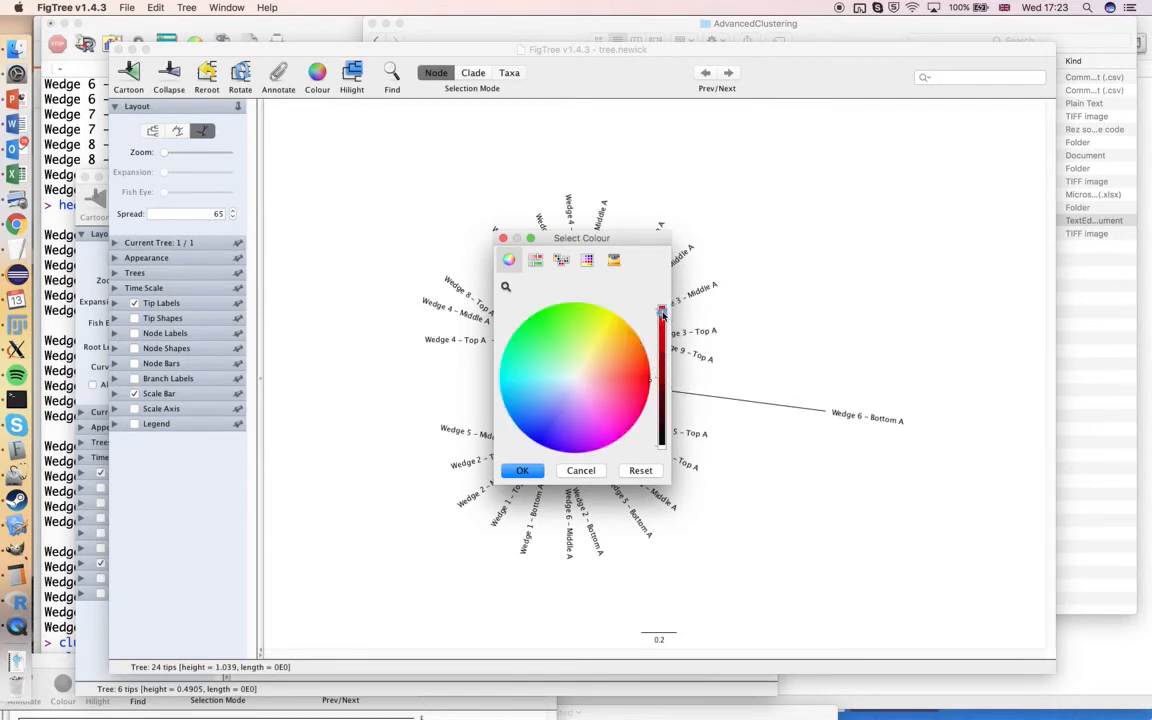
click(520, 471)
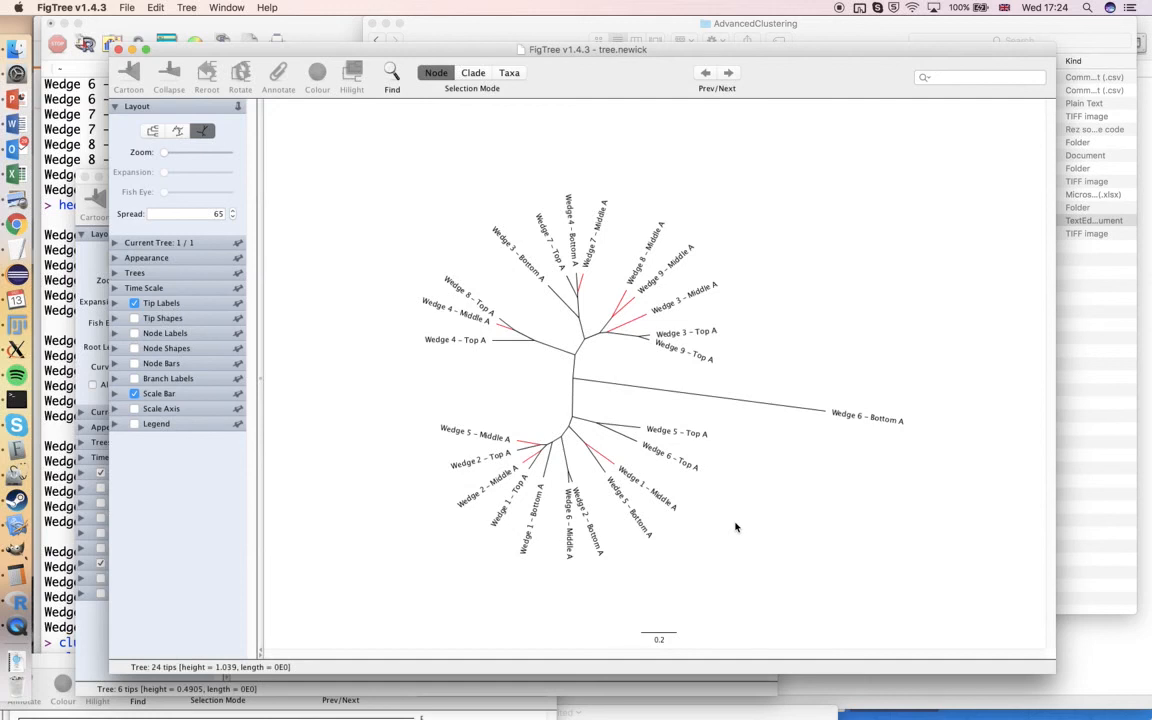
Select the tip branch of Wedge 6 - Bottom A
click(717, 397)
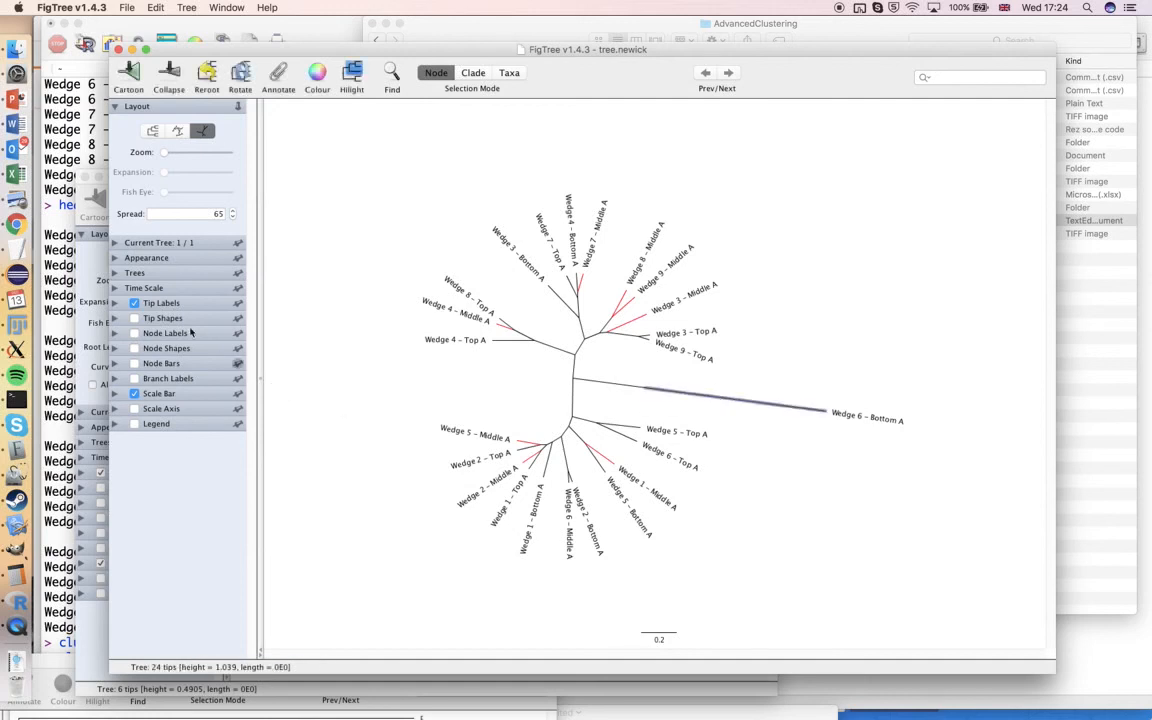